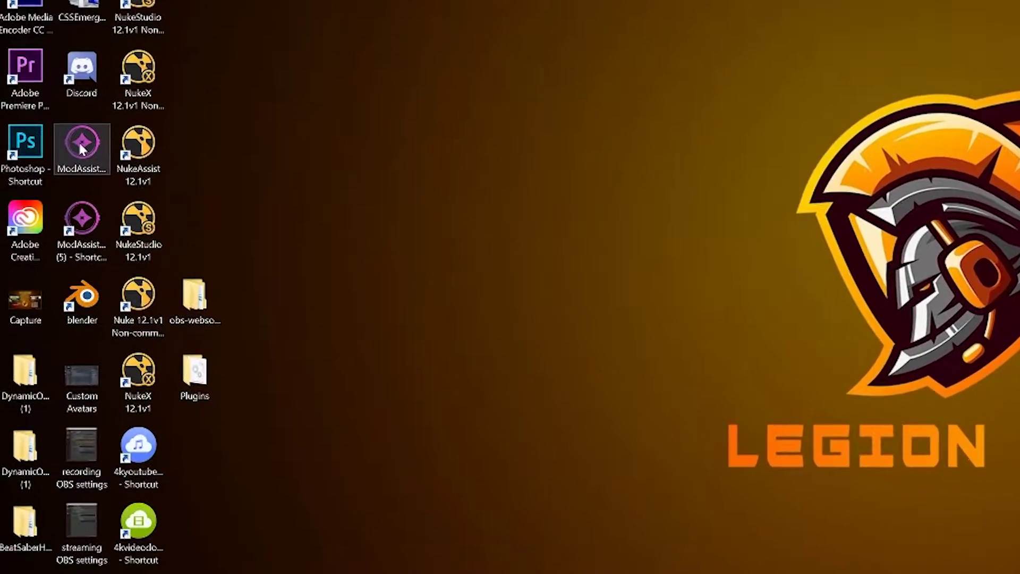
# Select the ModAssistant shortcut on the Windows desktop
pyautogui.click(44, 211)
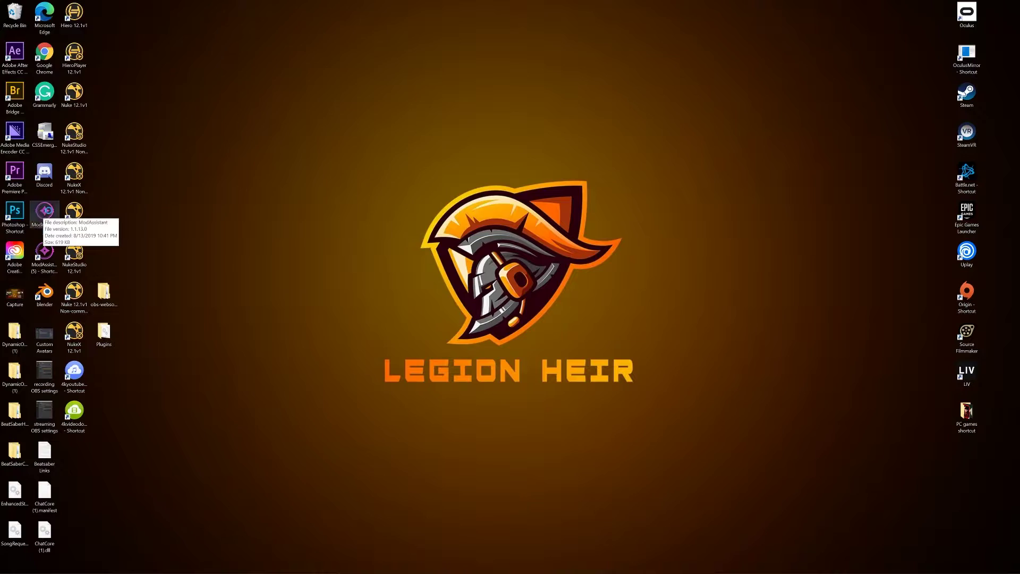
# Launch ModAssistant, center its window, and view the Intro page
pyautogui.doubleClick(46, 211)
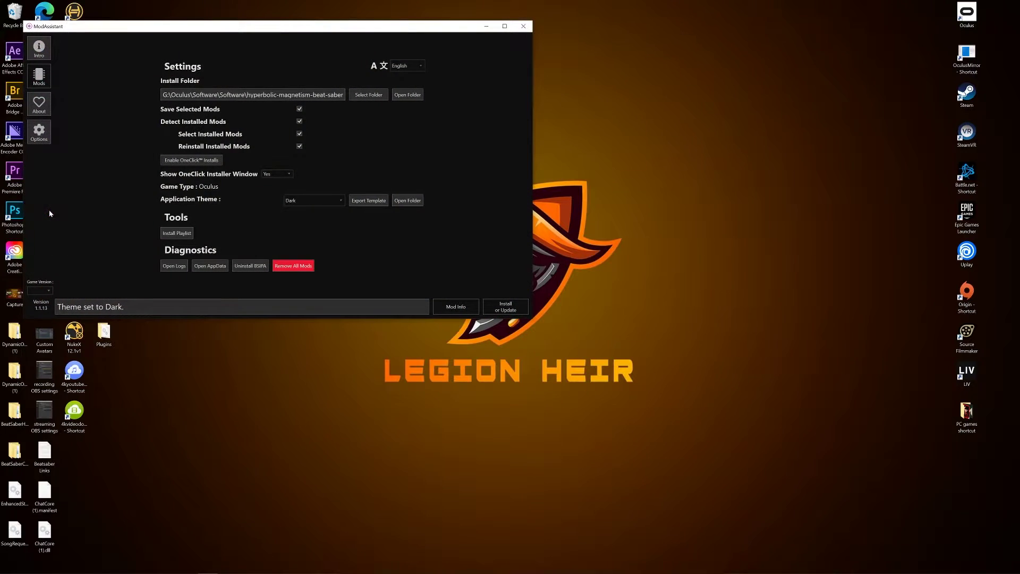
pyautogui.moveTo(252, 28); pyautogui.dragTo(447, 102)
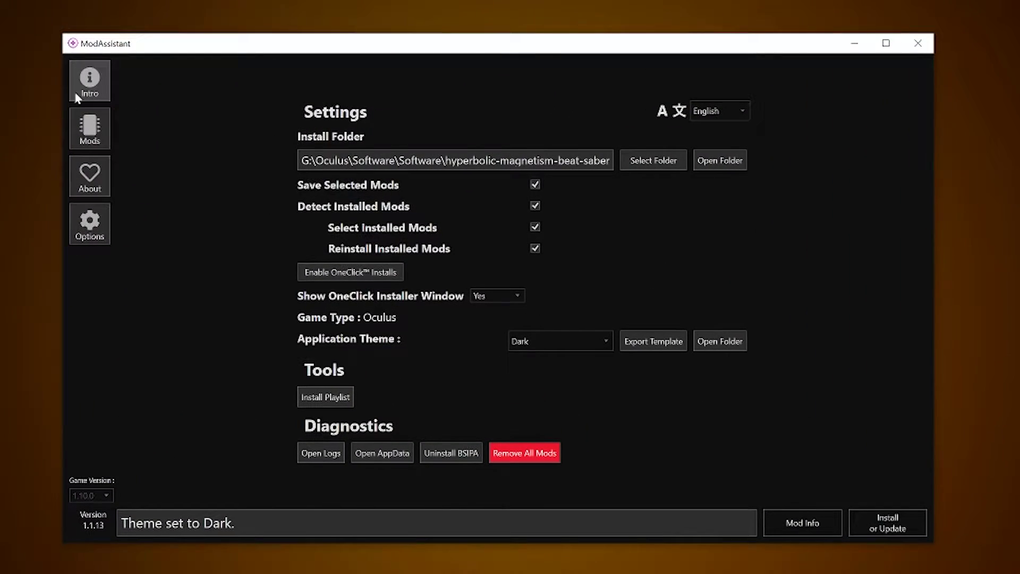
pyautogui.click(88, 85)
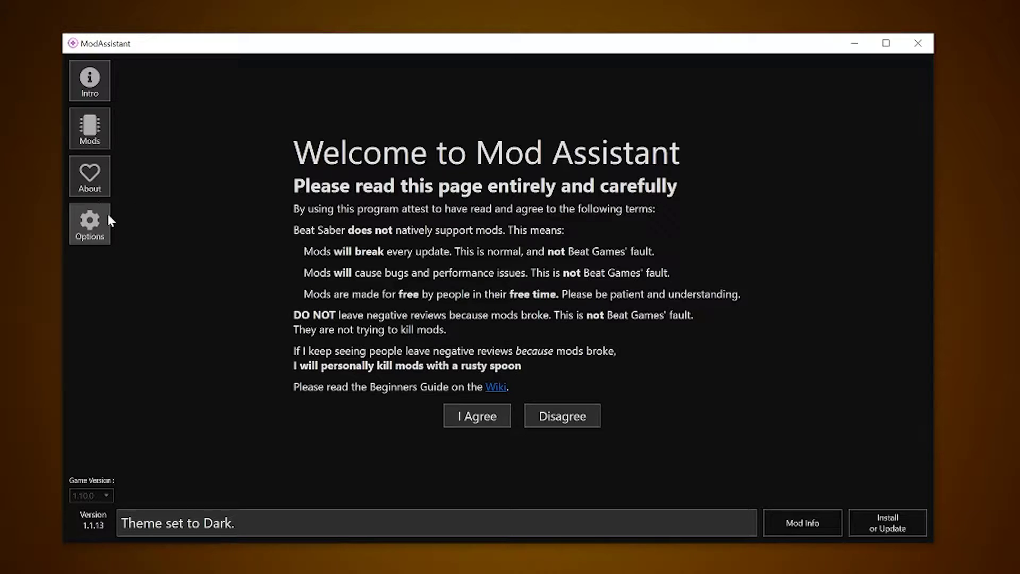
# Load the Mods list, scroll down to Libraries, and minimize ModAssistant
pyautogui.click(90, 222)
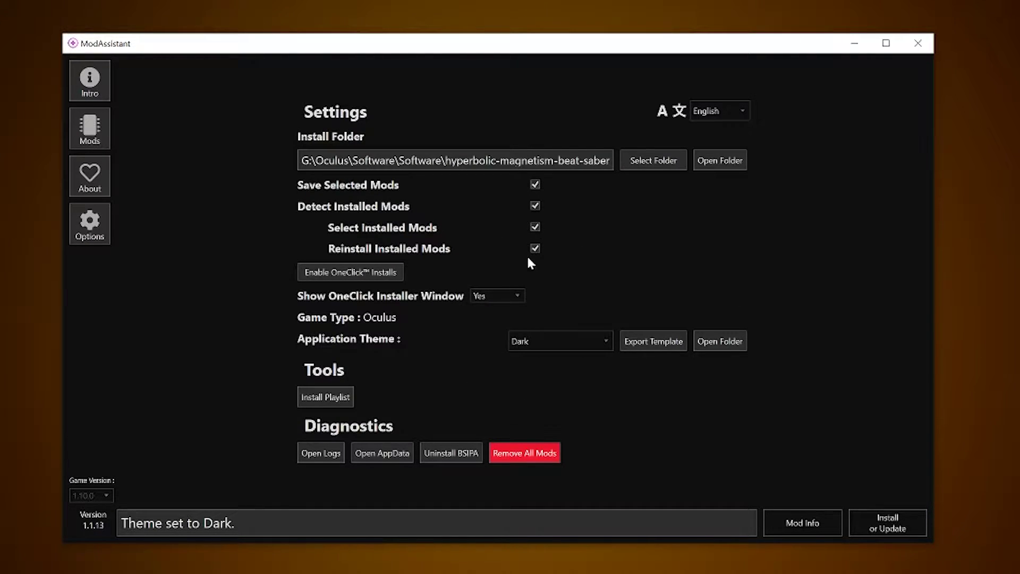
pyautogui.click(91, 137)
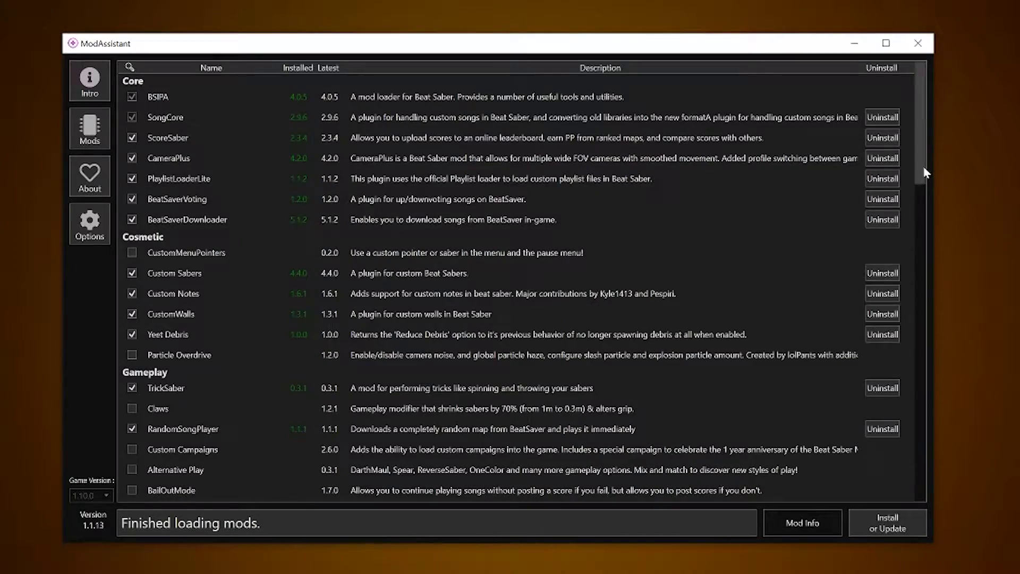
pyautogui.moveTo(925, 173); pyautogui.dragTo(918, 276)
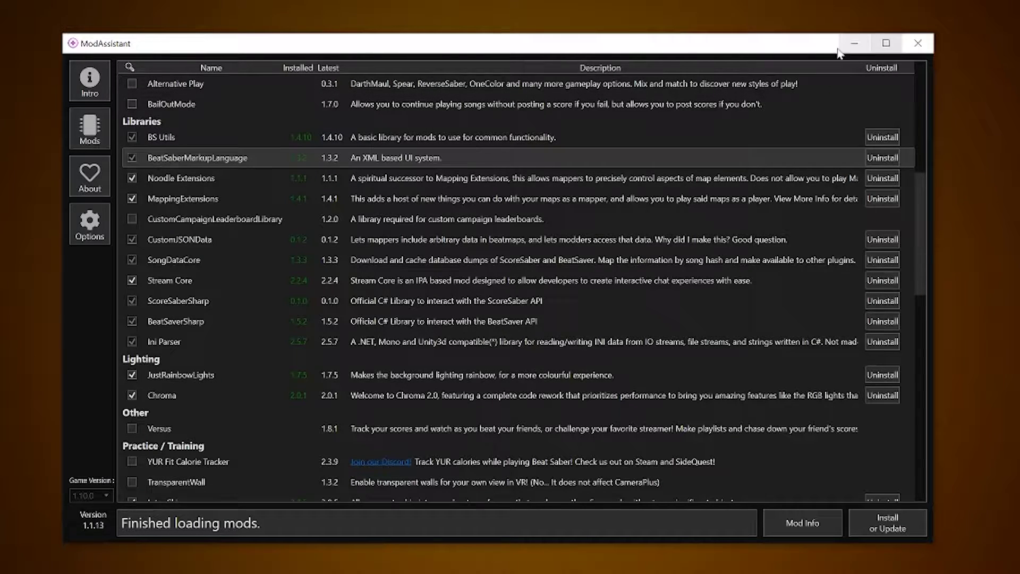
pyautogui.click(856, 45)
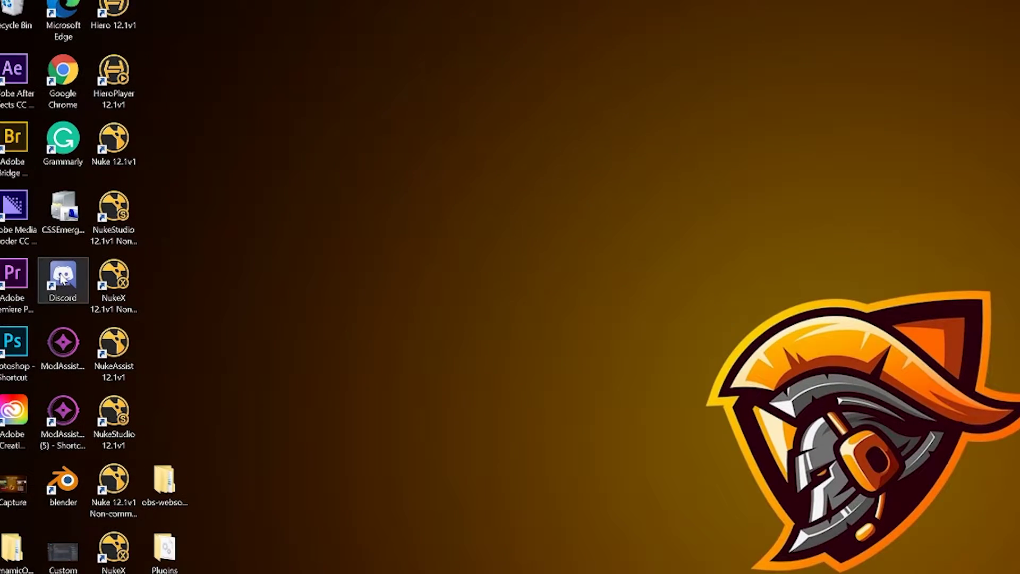
# Open the Beat Saber Modding Group server in Discord and start a message search
pyautogui.click(64, 279)
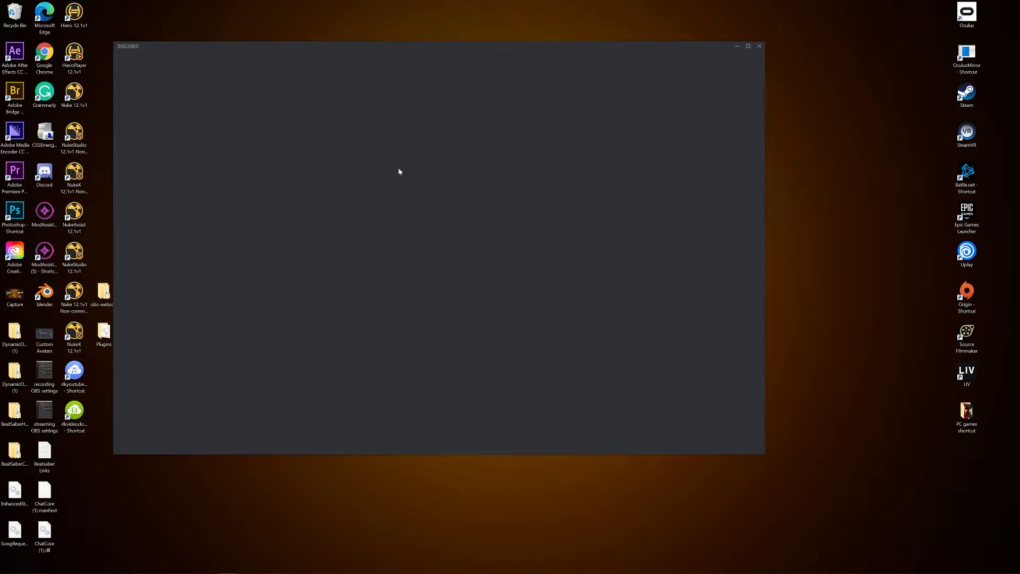
pyautogui.click(128, 144)
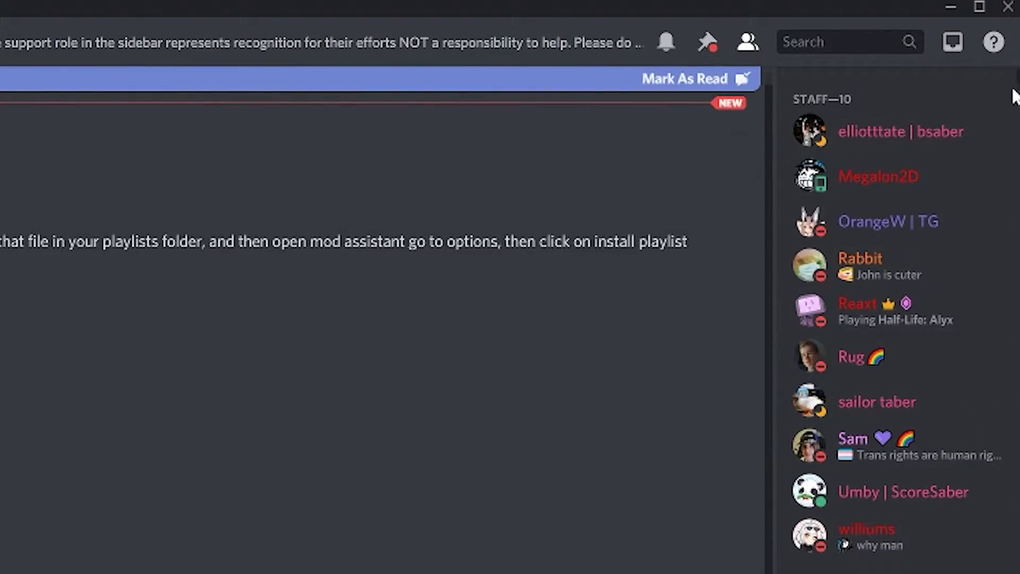
pyautogui.hotkey('ctrl', 'f')
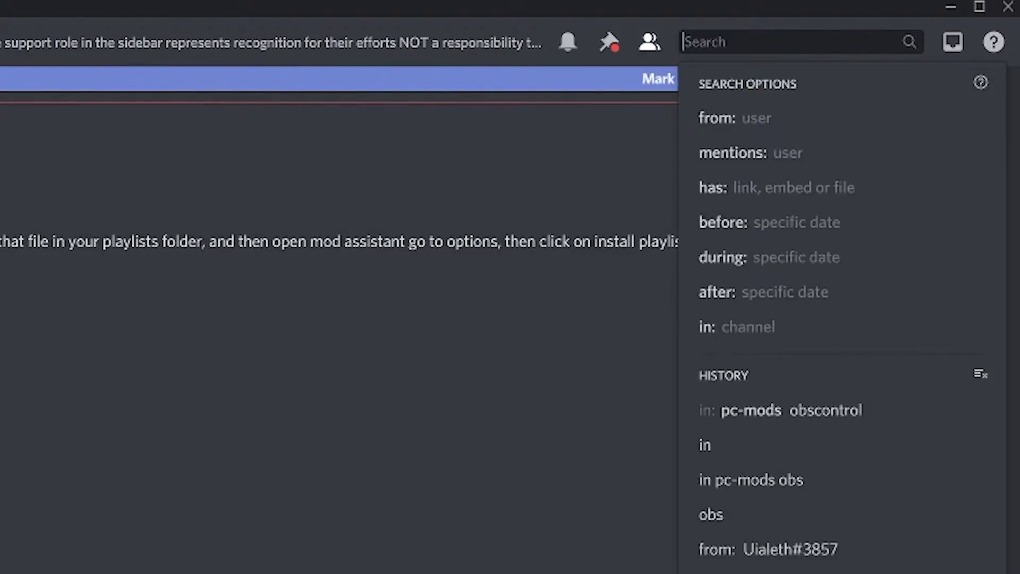
# Search #pc-mods for 'obscontrol' and jump to the OBSControl v1.1.0 release post
pyautogui.click(739, 326)
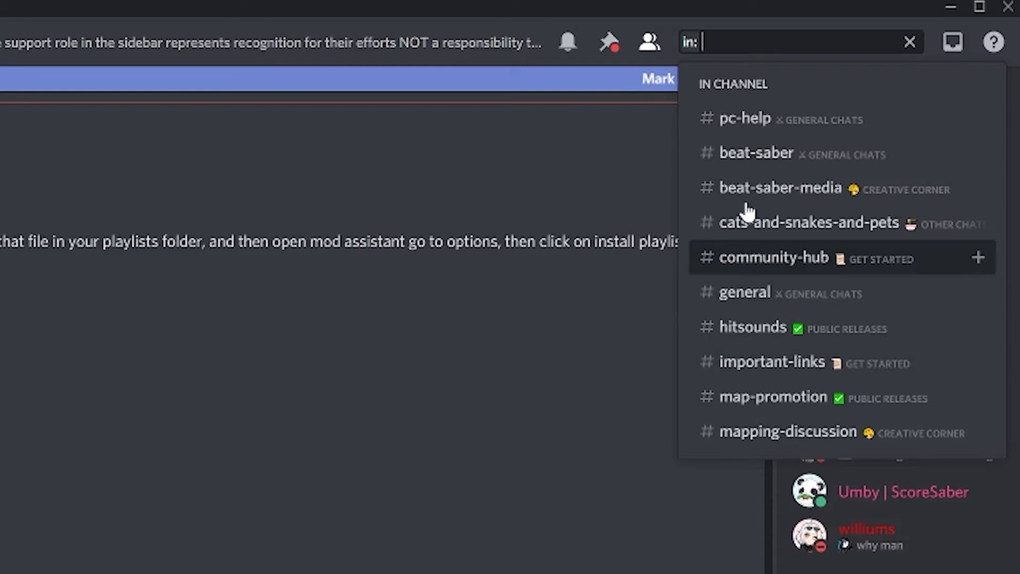
pyautogui.write('pc-mods')
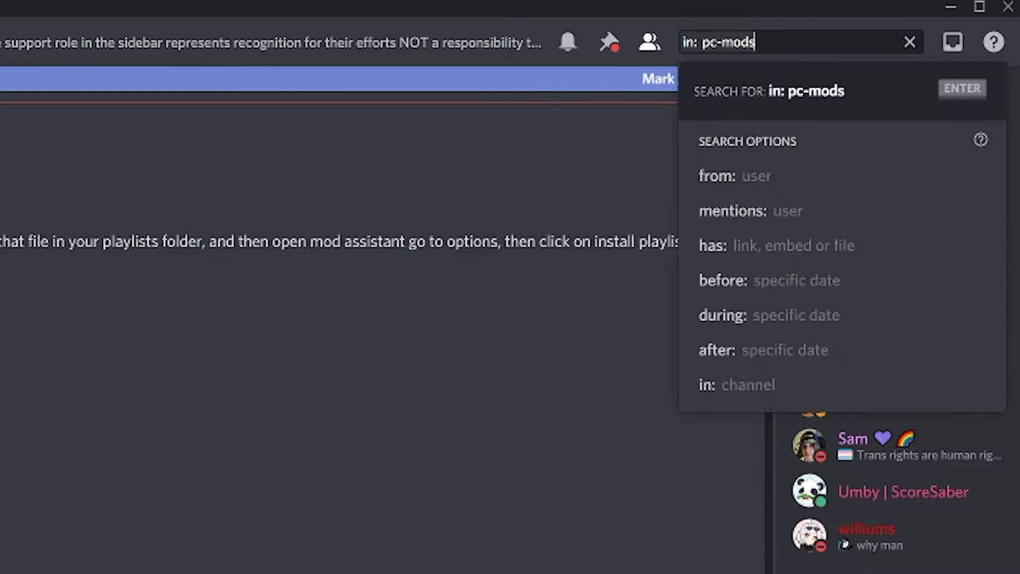
pyautogui.press('Return')
pyautogui.write('obsc')
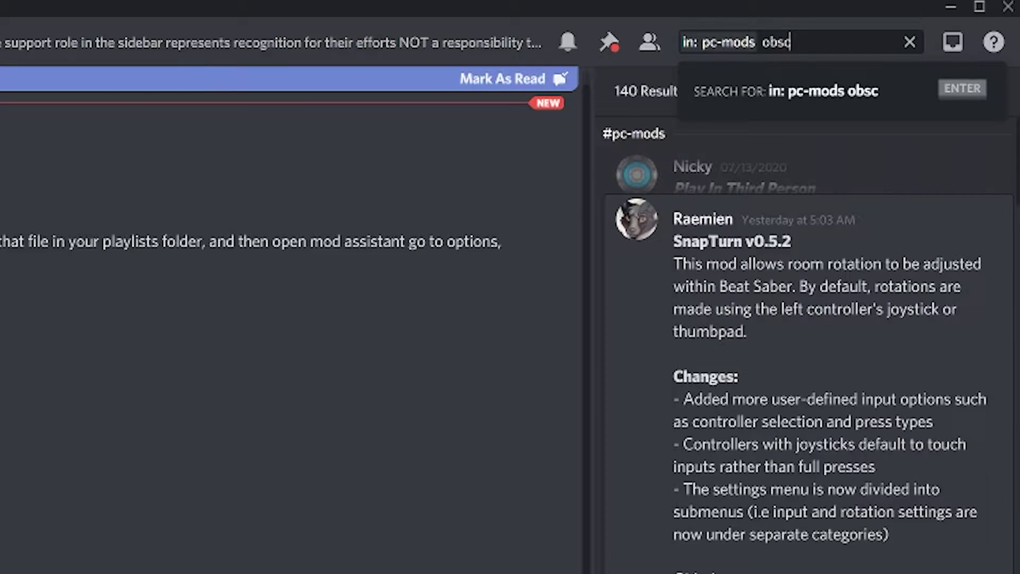
pyautogui.write('ontrol')
pyautogui.press('Return')
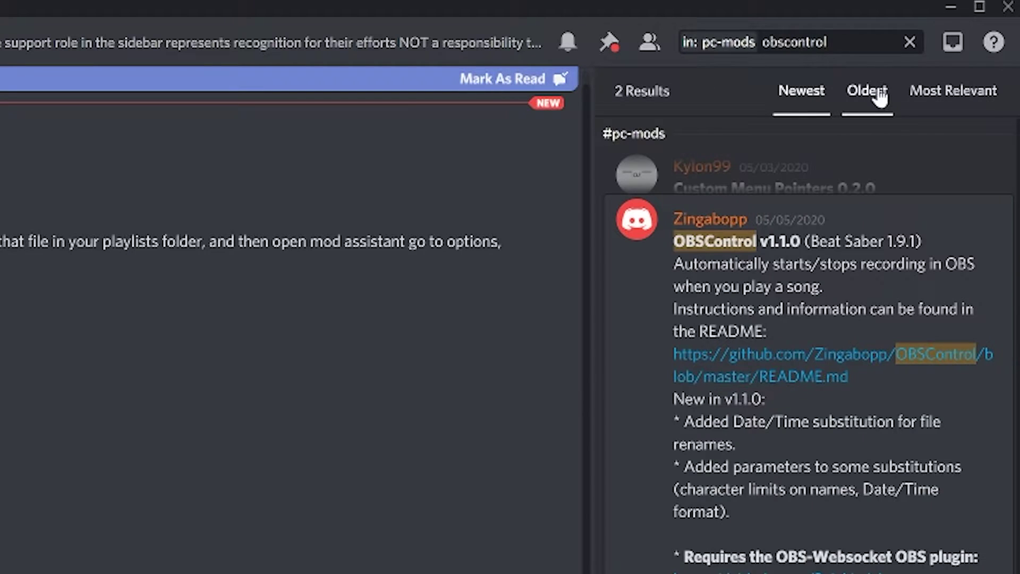
pyautogui.click(973, 220)
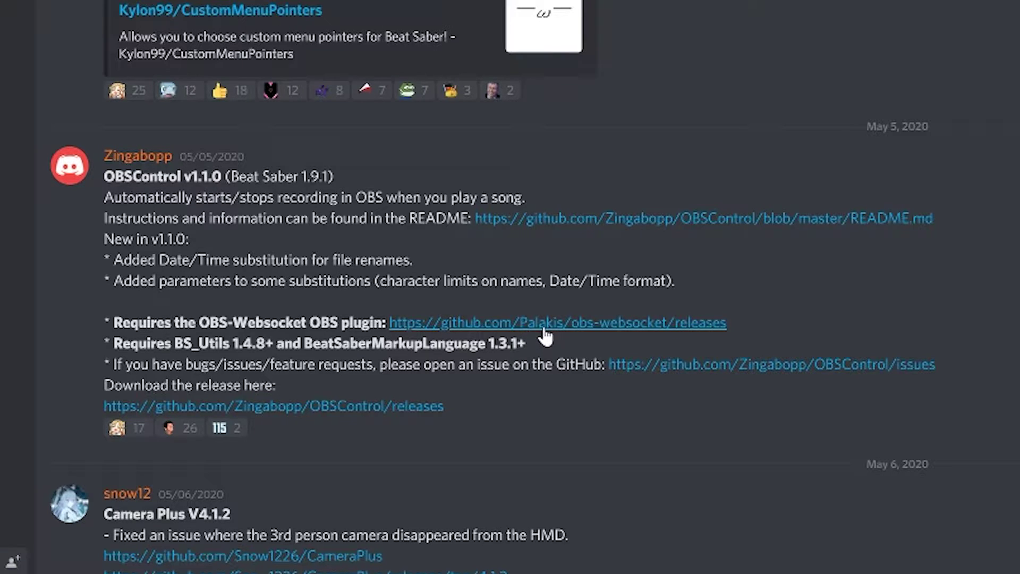
# Download obs-websocket-4.8.0-Windows.zip from the 4.8.0 release assets and open it
pyautogui.click(545, 325)
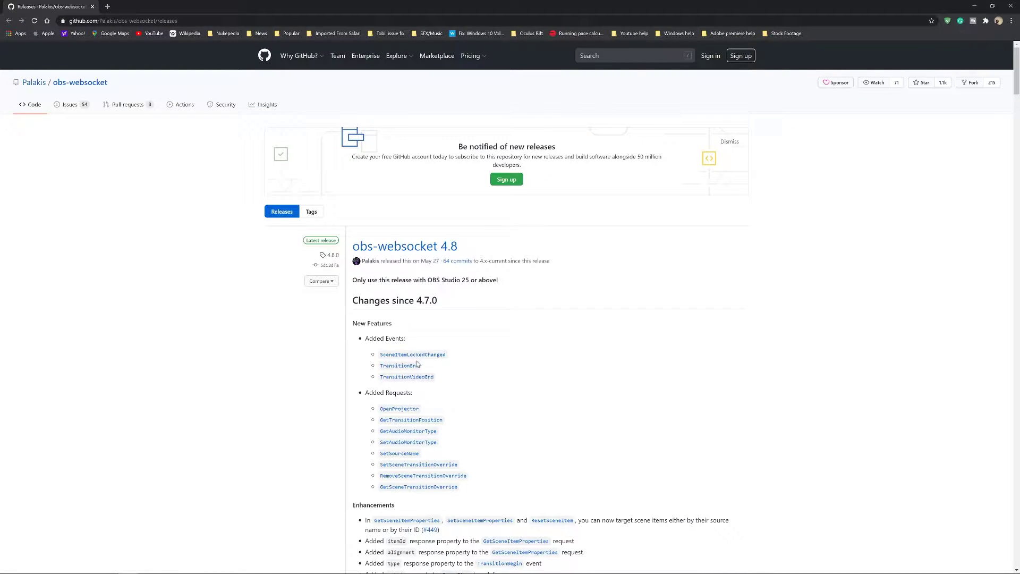
pyautogui.scroll(-19, 417, 364)
pyautogui.scroll(3, 465, 324)
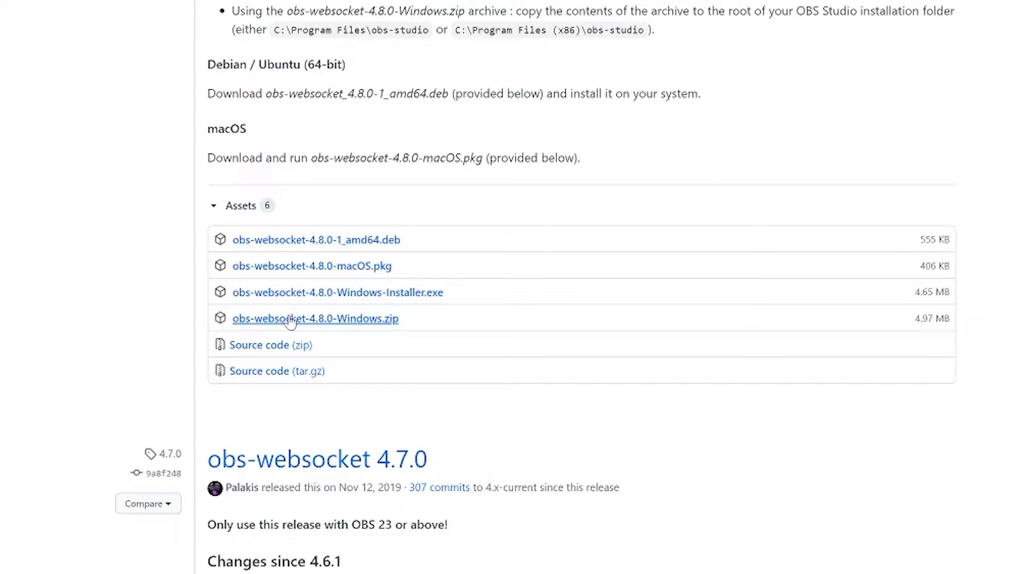
pyautogui.click(334, 320)
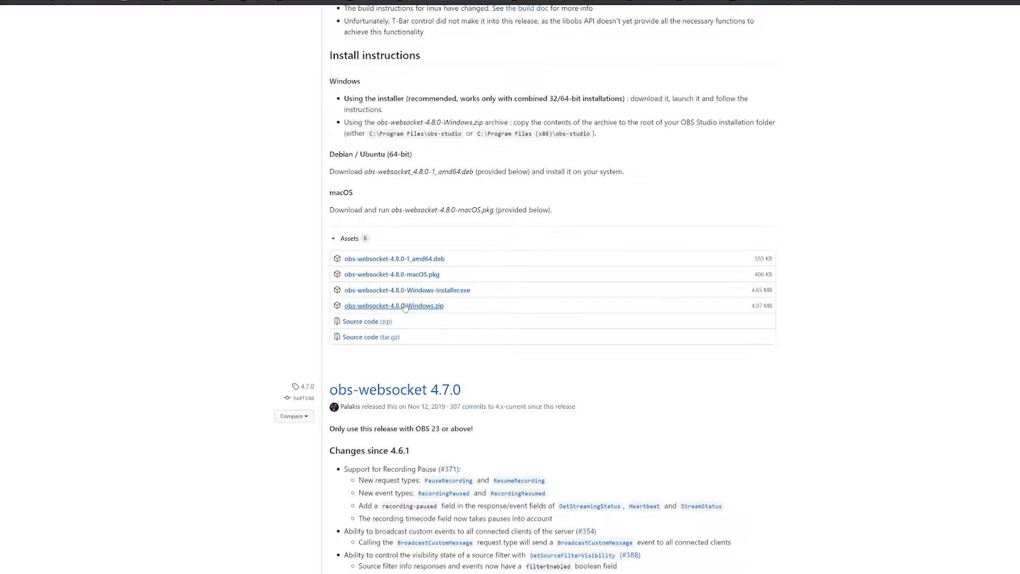
pyautogui.click(101, 561)
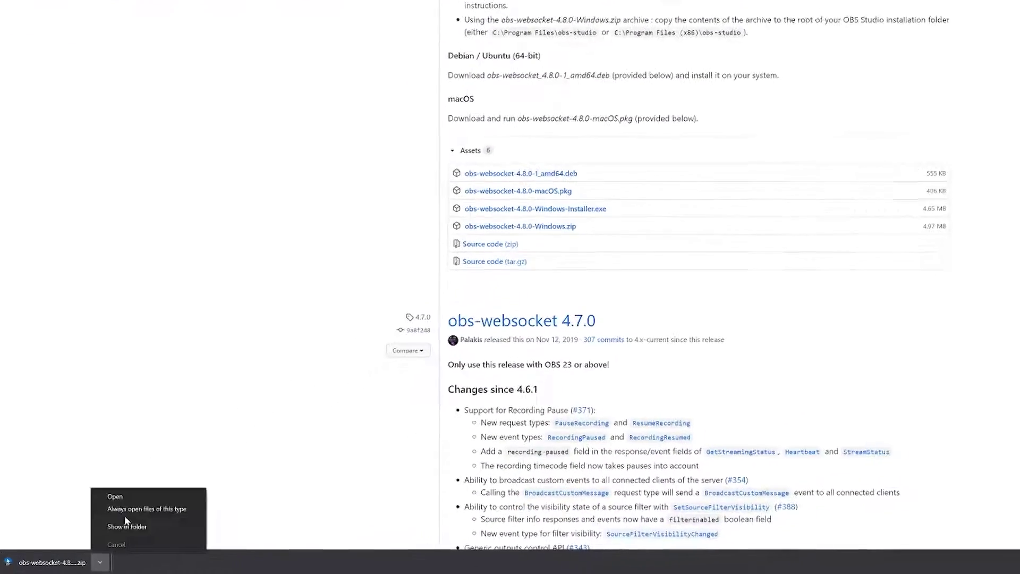
pyautogui.click(123, 495)
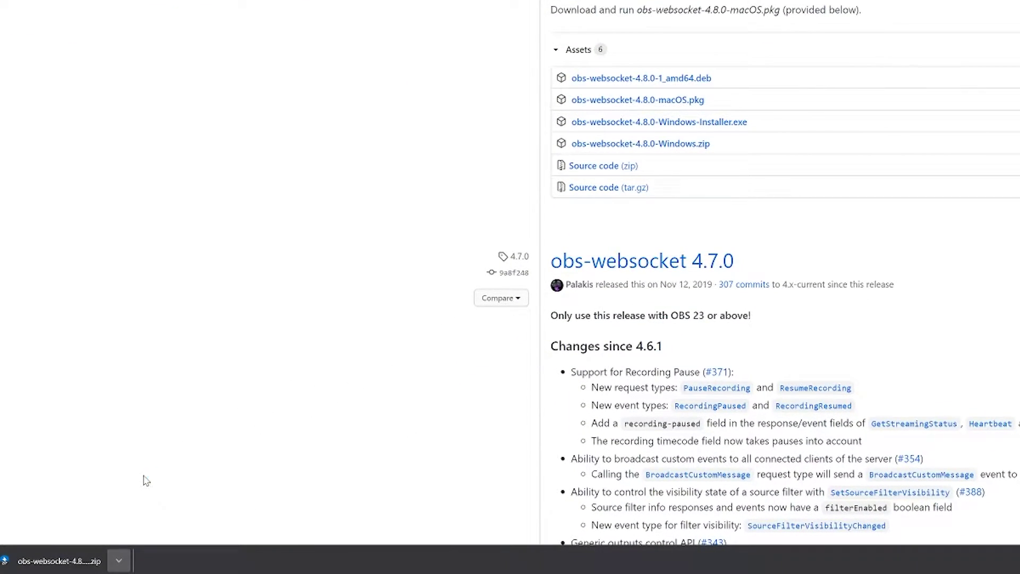
# Extract the archive to the Desktop and open the obs-websocket-4.8.0-Windows folder
pyautogui.click(282, 135)
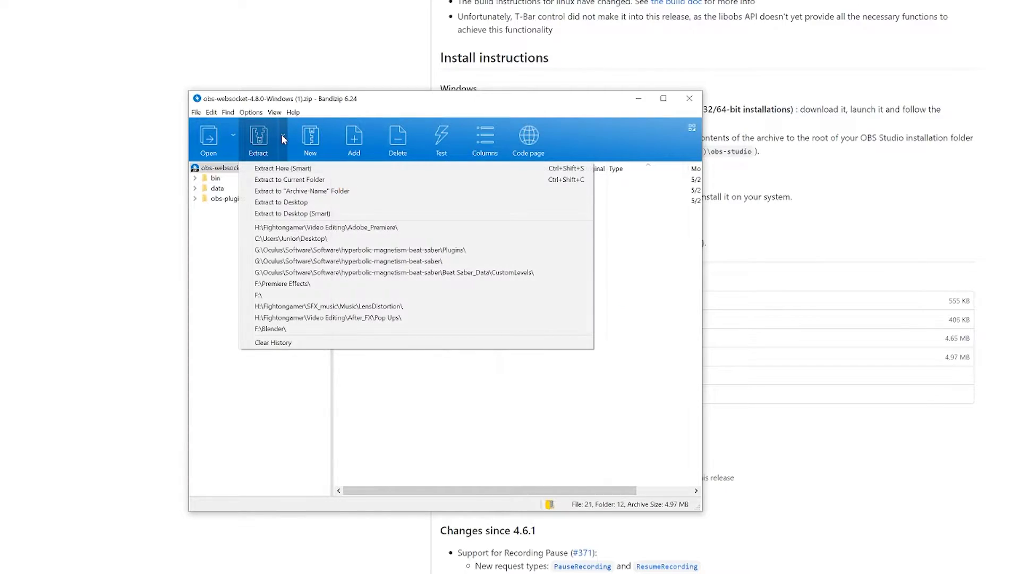
pyautogui.click(309, 204)
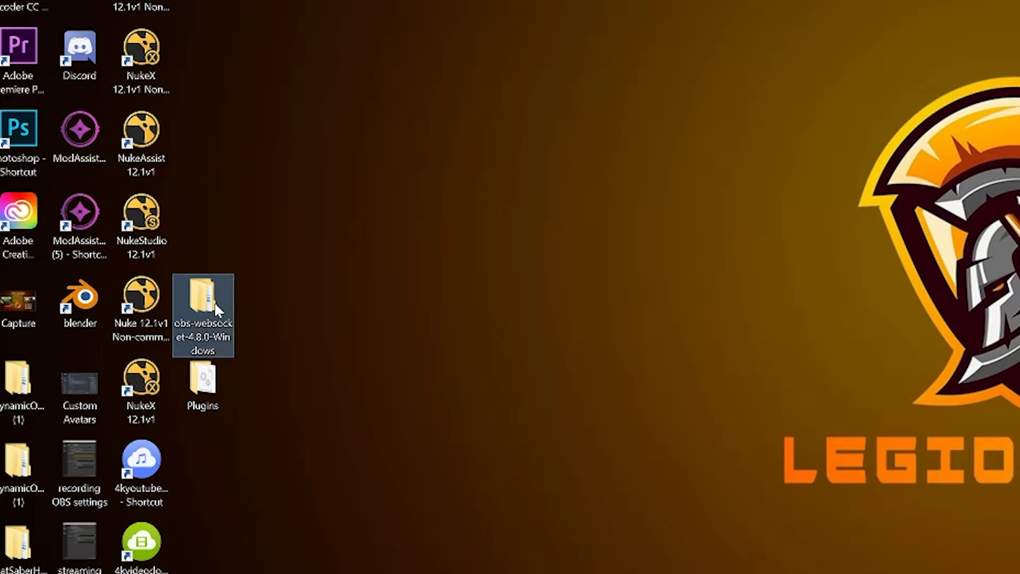
pyautogui.doubleClick(216, 301)
pyautogui.moveTo(310, 31); pyautogui.dragTo(310, 21)
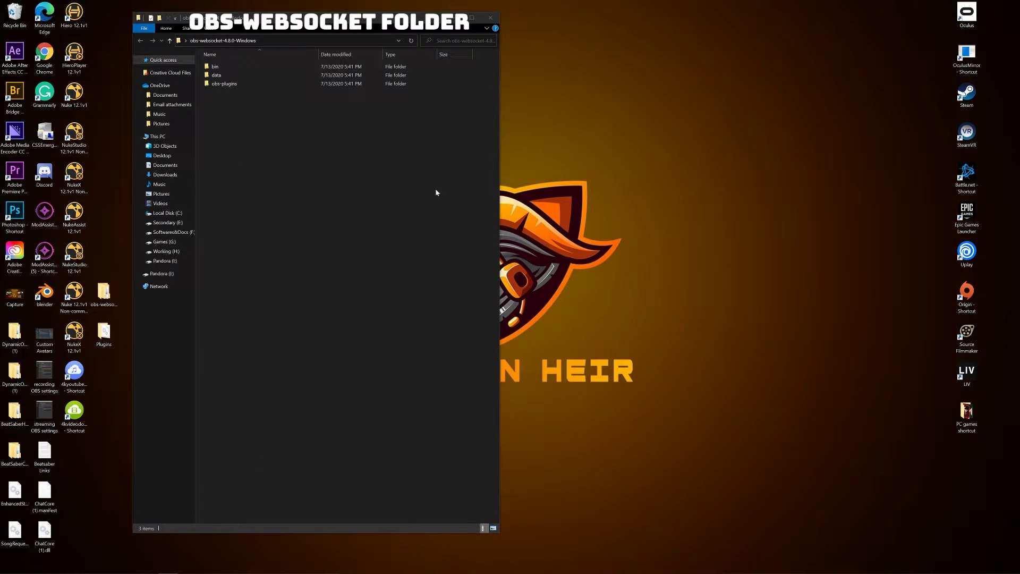
# Search This PC for 'obs-studio' in a second Explorer window placed beside obs-websocket
pyautogui.moveTo(93, 567)
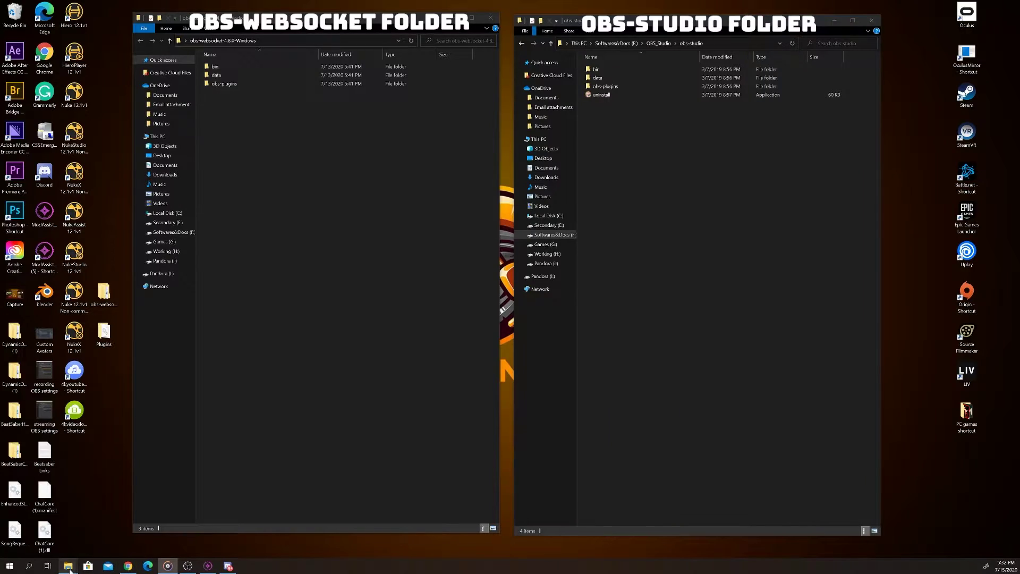
pyautogui.click(68, 566)
pyautogui.moveTo(282, 76); pyautogui.dragTo(373, 56)
pyautogui.click(179, 174)
pyautogui.click(476, 79)
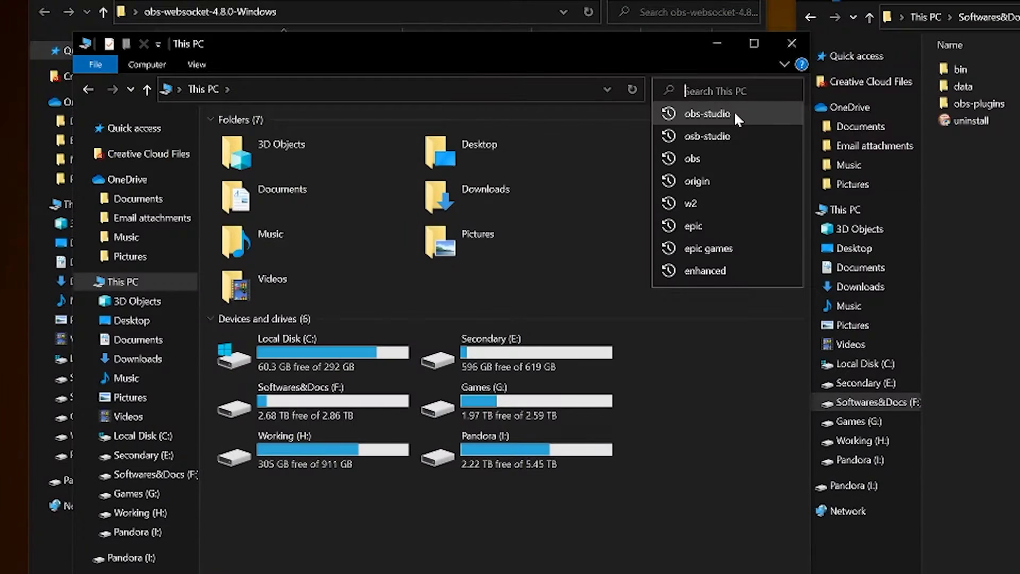
pyautogui.click(660, 106)
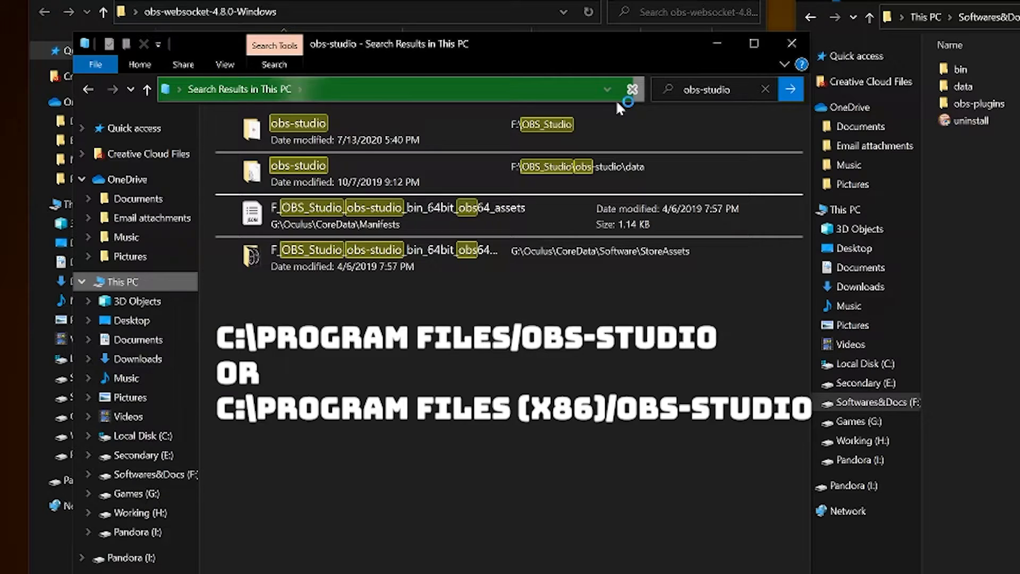
pyautogui.moveTo(441, 49); pyautogui.dragTo(383, 46)
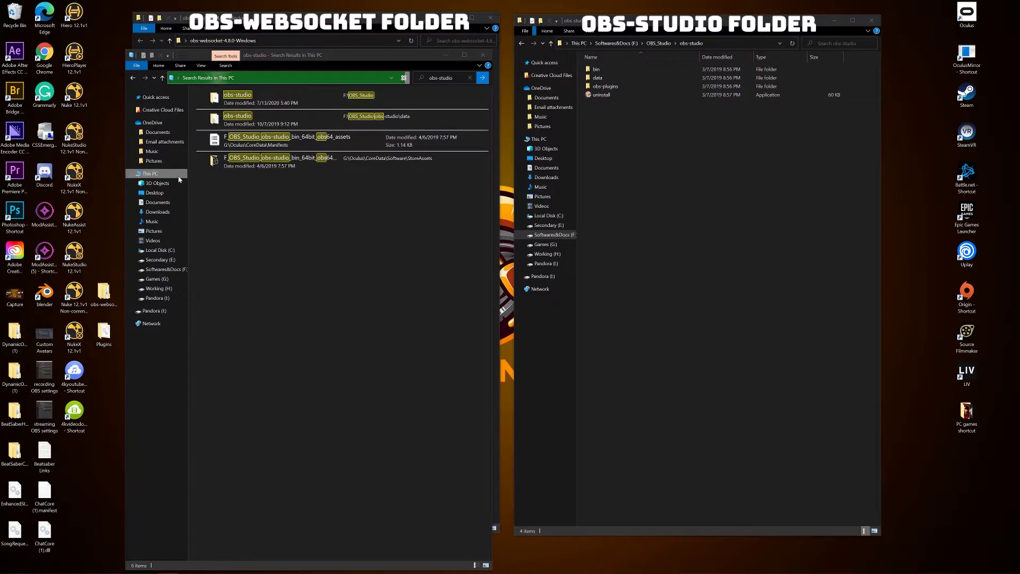
# Copy qjpeg.dll into OBS Studio's bin\64bit\imageformats folder
pyautogui.click(157, 250)
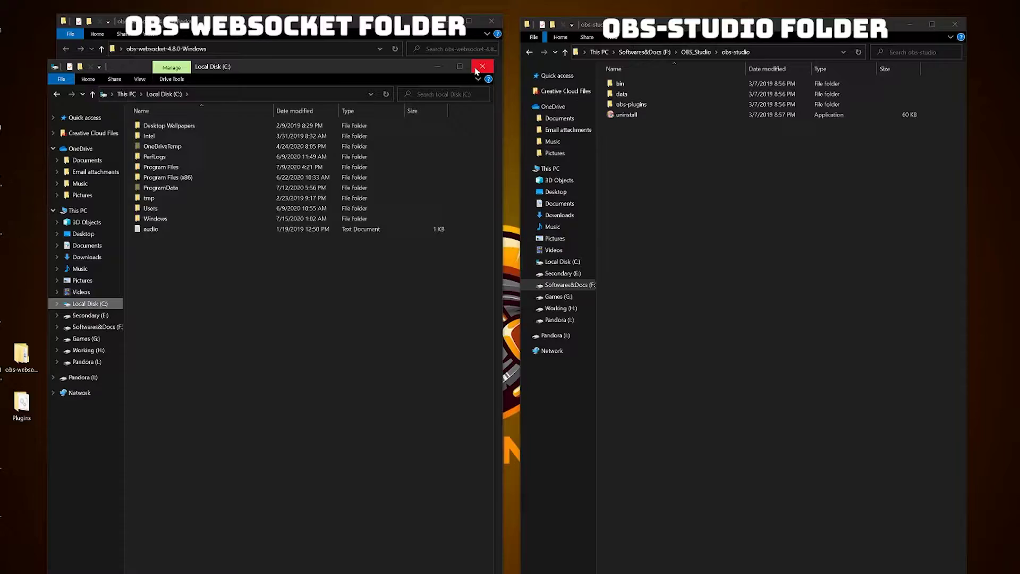
pyautogui.click(482, 81)
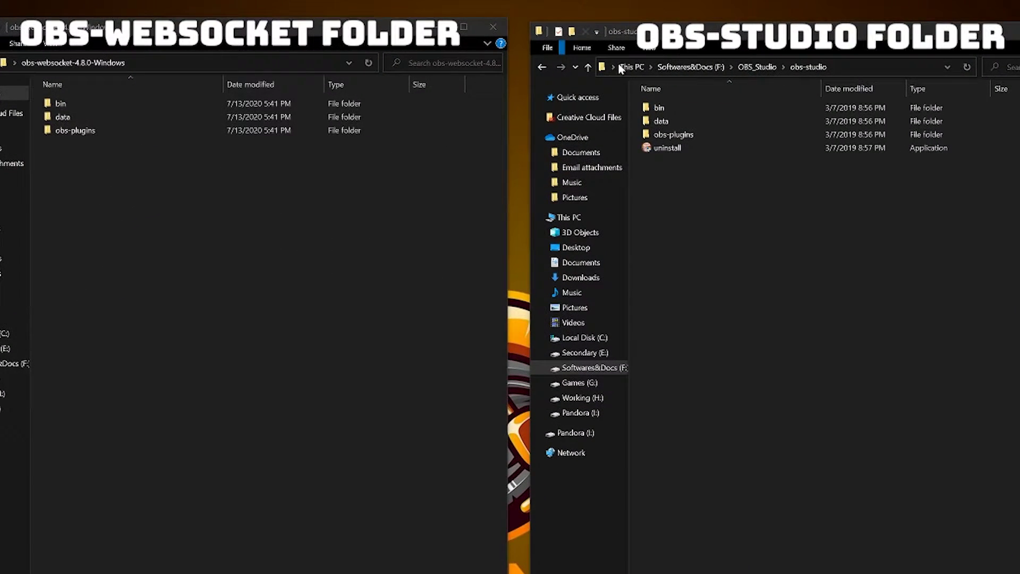
pyautogui.doubleClick(98, 103)
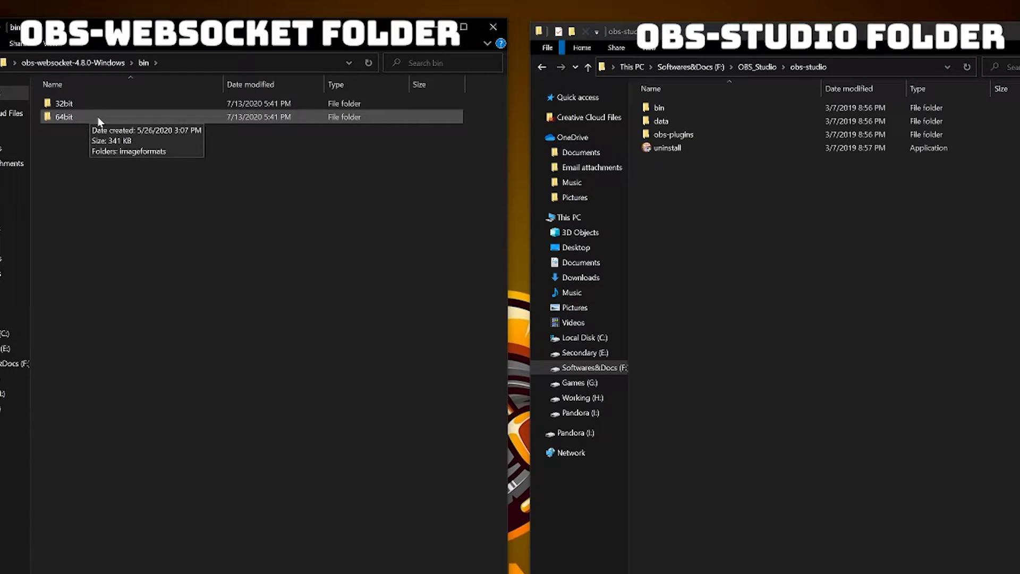
pyautogui.doubleClick(97, 118)
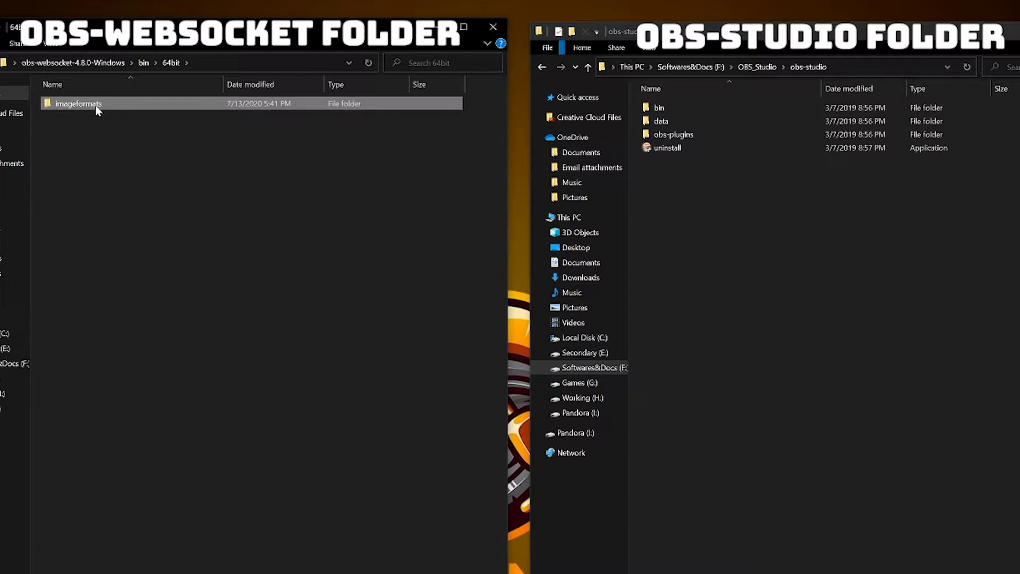
pyautogui.doubleClick(95, 104)
pyautogui.doubleClick(688, 106)
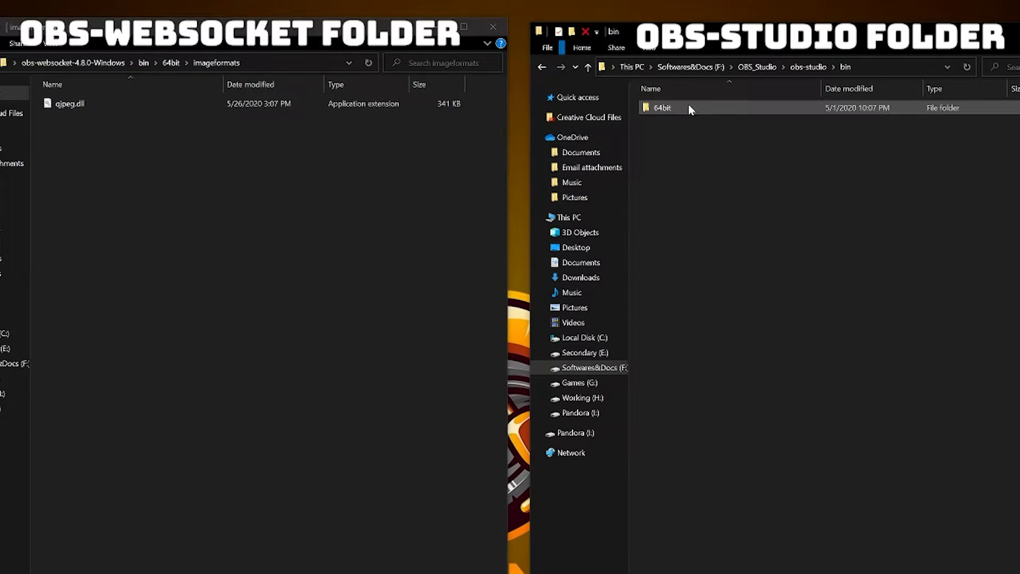
pyautogui.doubleClick(694, 106)
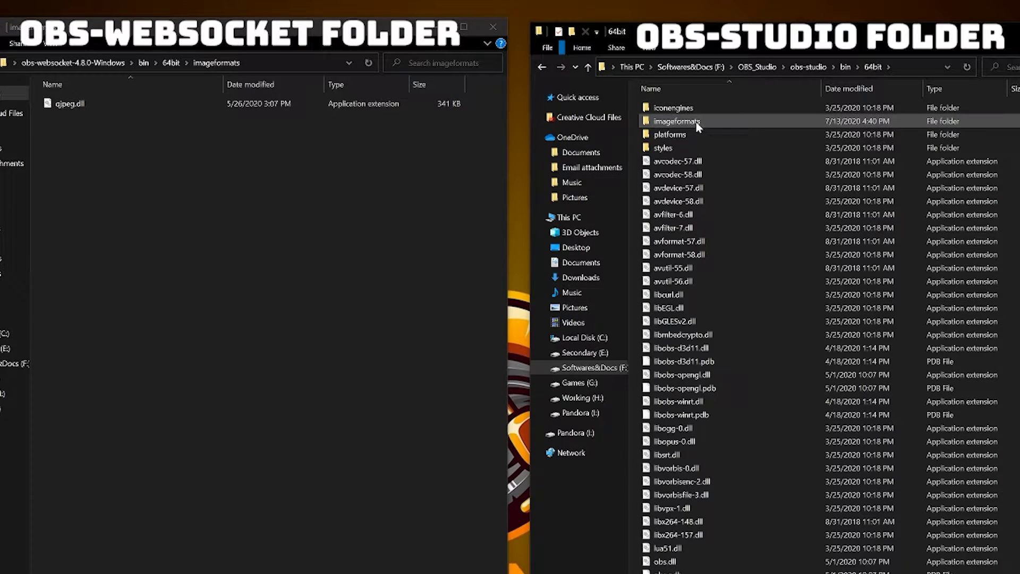
pyautogui.doubleClick(696, 124)
pyautogui.moveTo(69, 104); pyautogui.dragTo(295, 204)
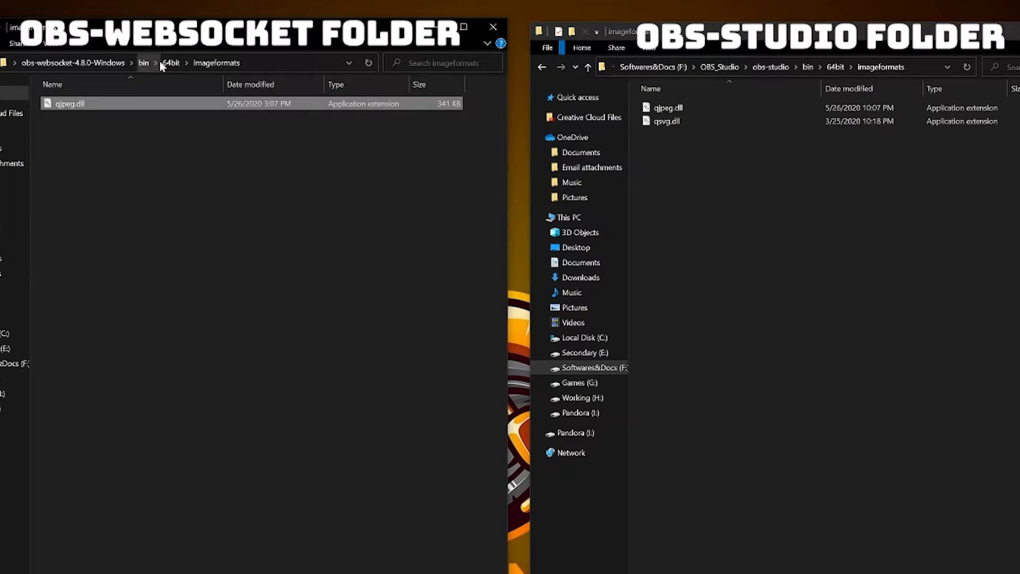
# Copy the obs-websocket folder into OBS Studio's data\obs-plugins folder
pyautogui.click(112, 64)
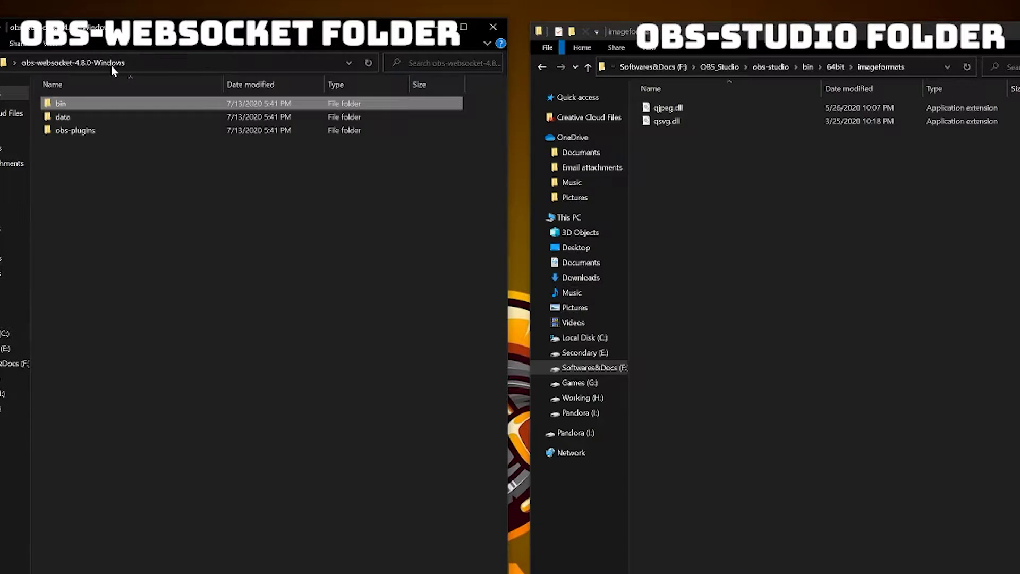
pyautogui.click(771, 67)
pyautogui.click(97, 116)
pyautogui.doubleClick(97, 114)
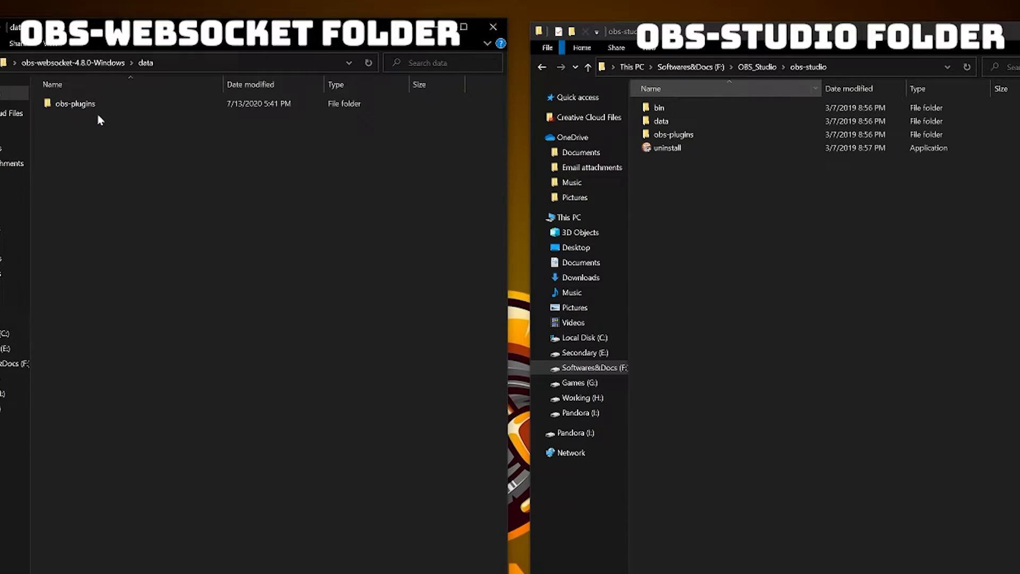
pyautogui.doubleClick(81, 107)
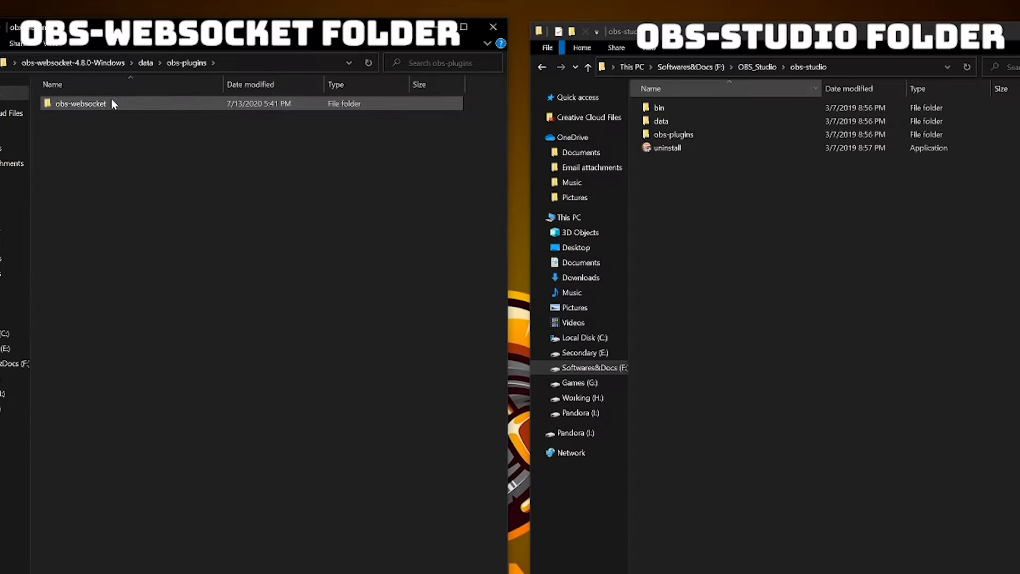
pyautogui.doubleClick(668, 122)
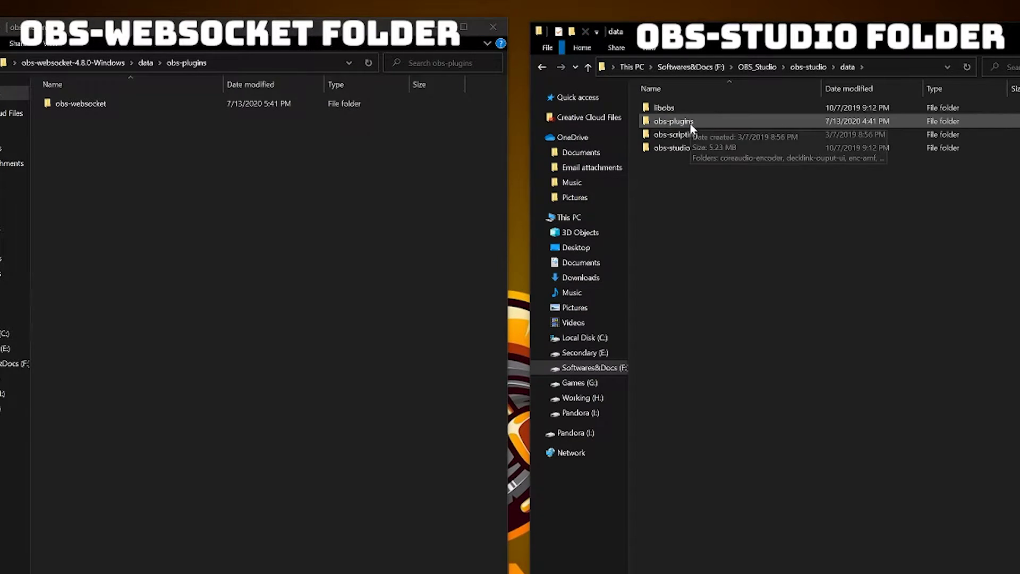
pyautogui.doubleClick(697, 121)
pyautogui.moveTo(81, 104); pyautogui.dragTo(117, 149)
# Copy obs-websocket.dll and .pdb into OBS Studio's obs-plugins\64bit folder
pyautogui.click(99, 65)
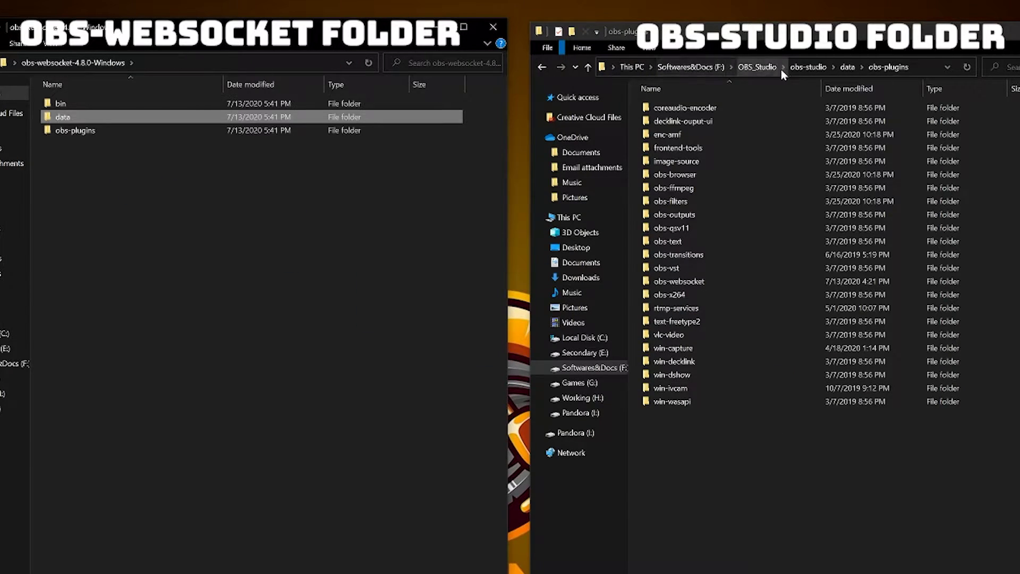
pyautogui.click(809, 68)
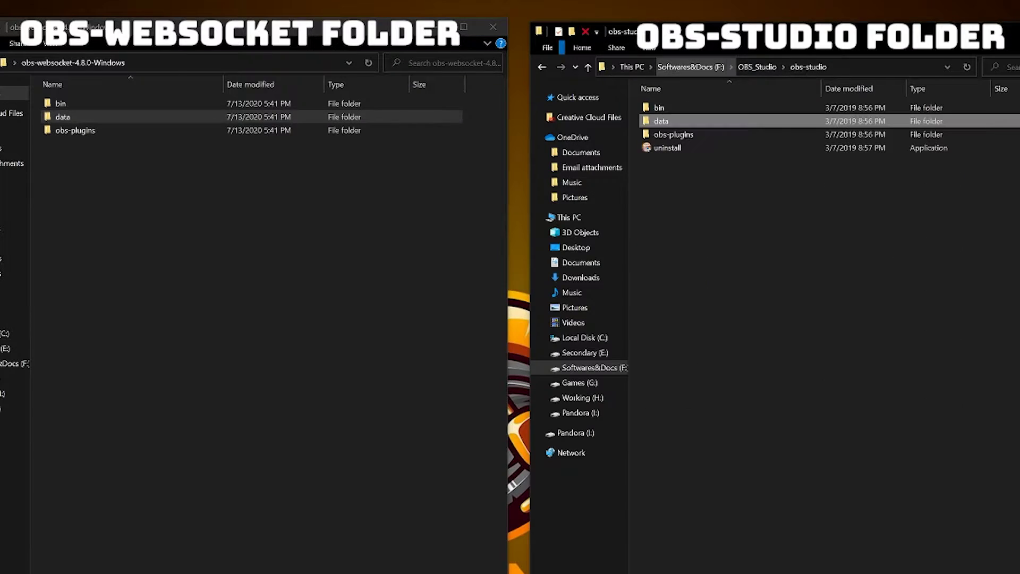
pyautogui.doubleClick(88, 130)
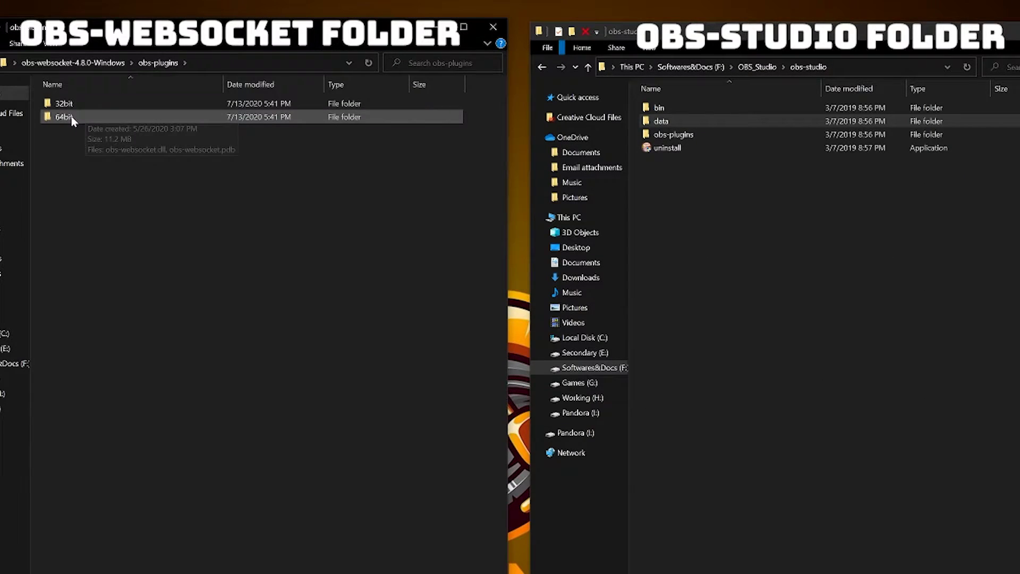
pyautogui.doubleClick(77, 115)
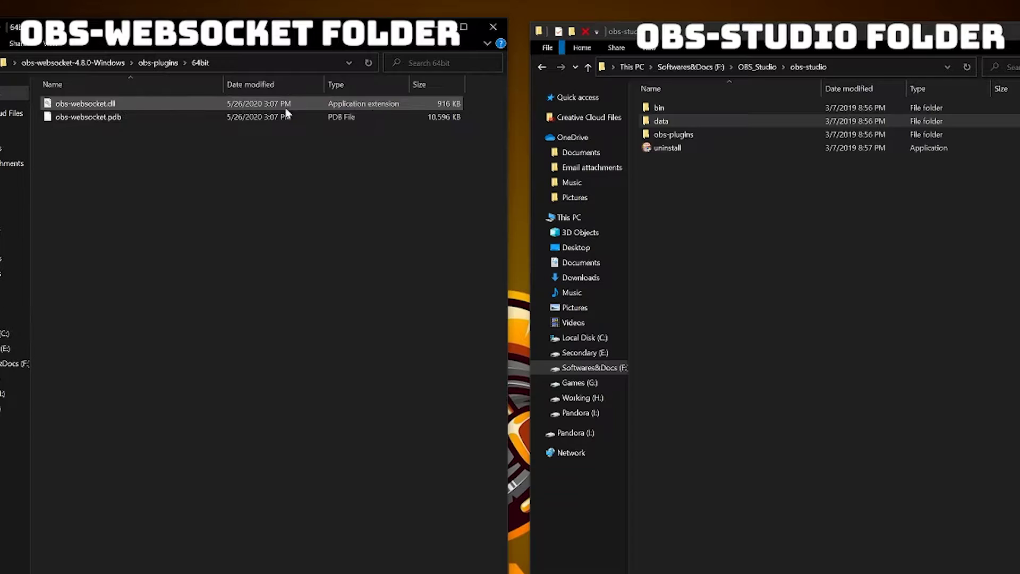
pyautogui.doubleClick(697, 136)
pyautogui.doubleClick(686, 109)
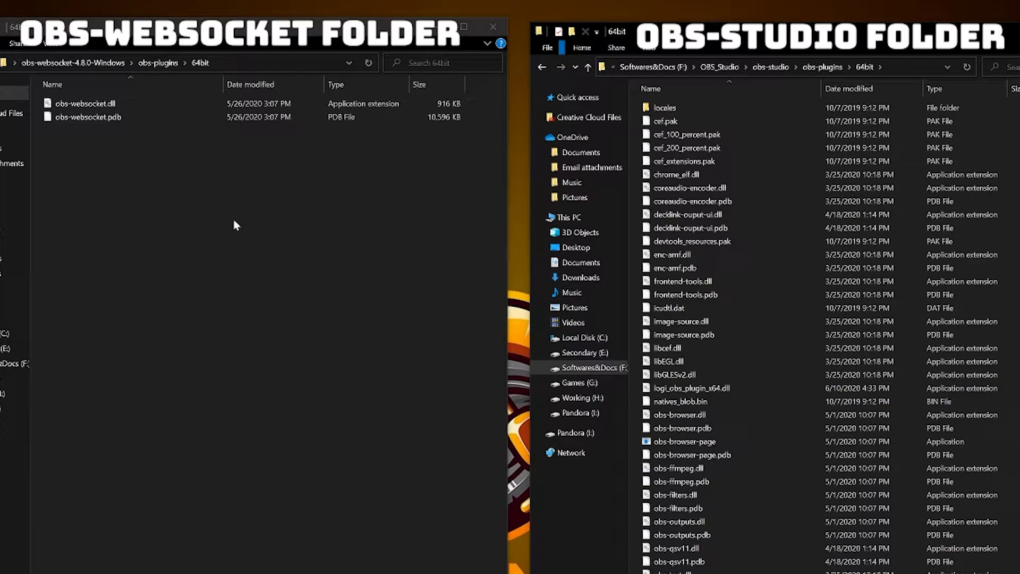
pyautogui.moveTo(233, 220); pyautogui.dragTo(124, 190)
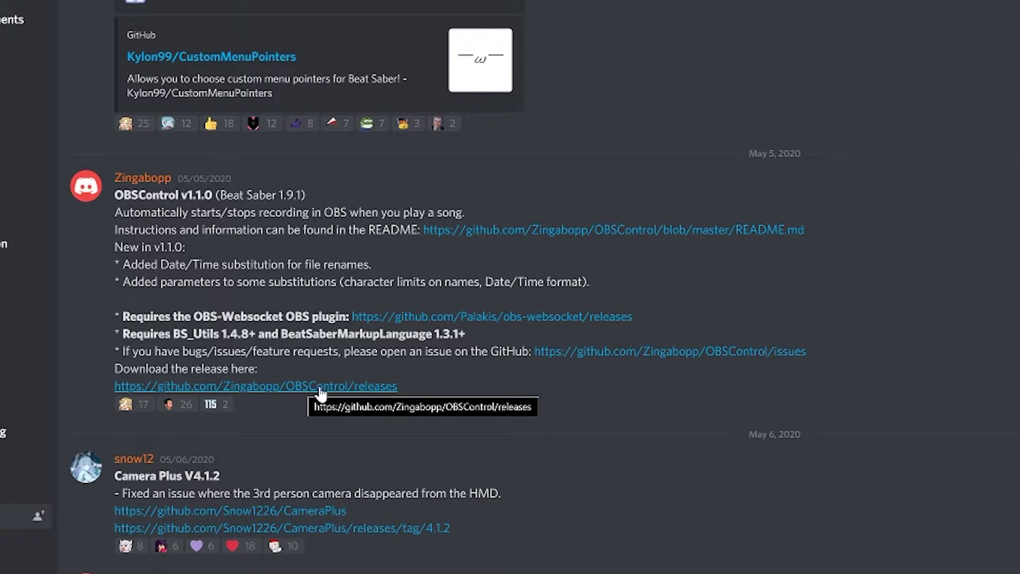
# Download the OBSControl 1.1.0 release zip from GitHub and open it in Bandizip
pyautogui.click(301, 387)
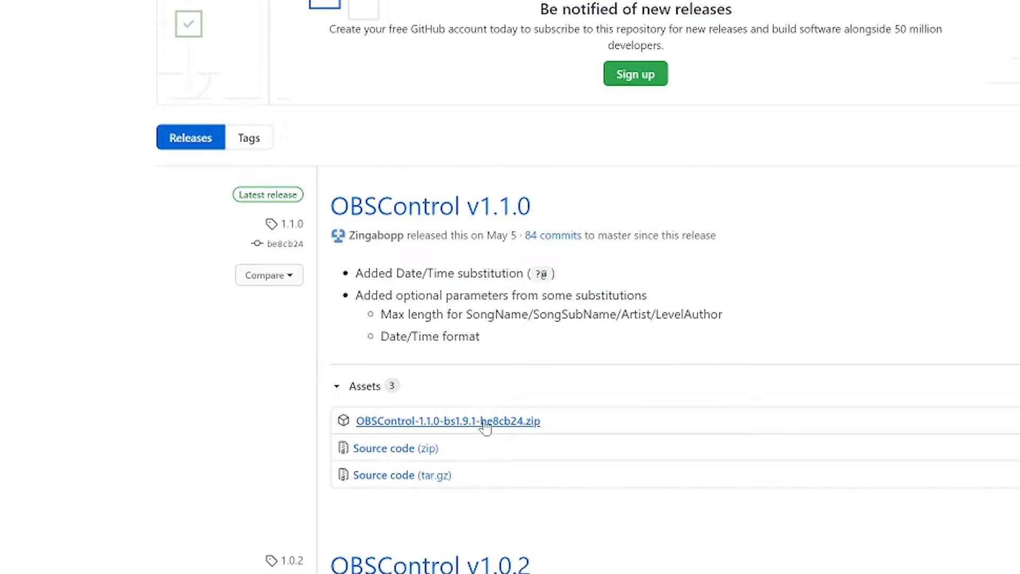
pyautogui.click(485, 421)
pyautogui.click(155, 558)
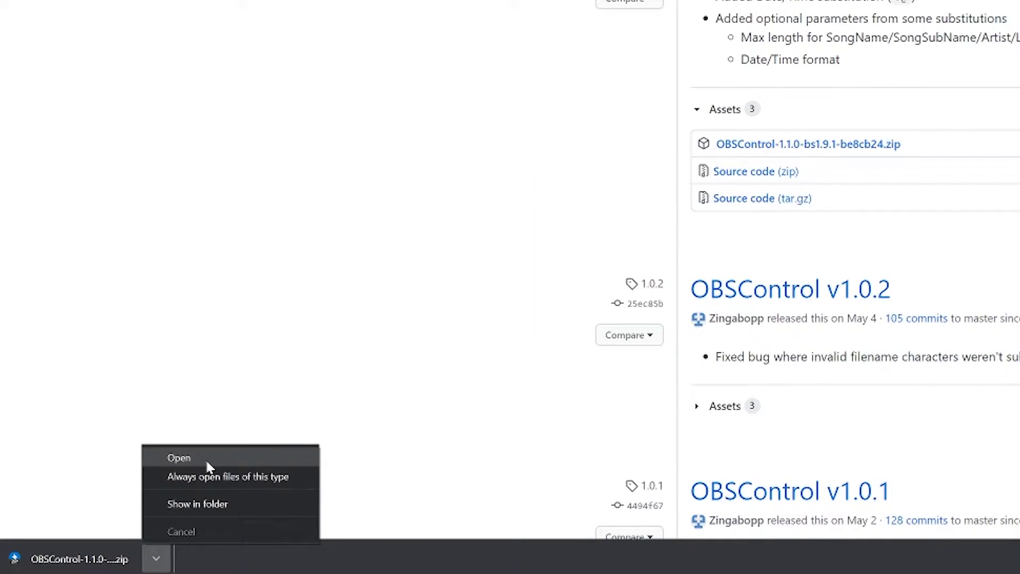
pyautogui.click(206, 462)
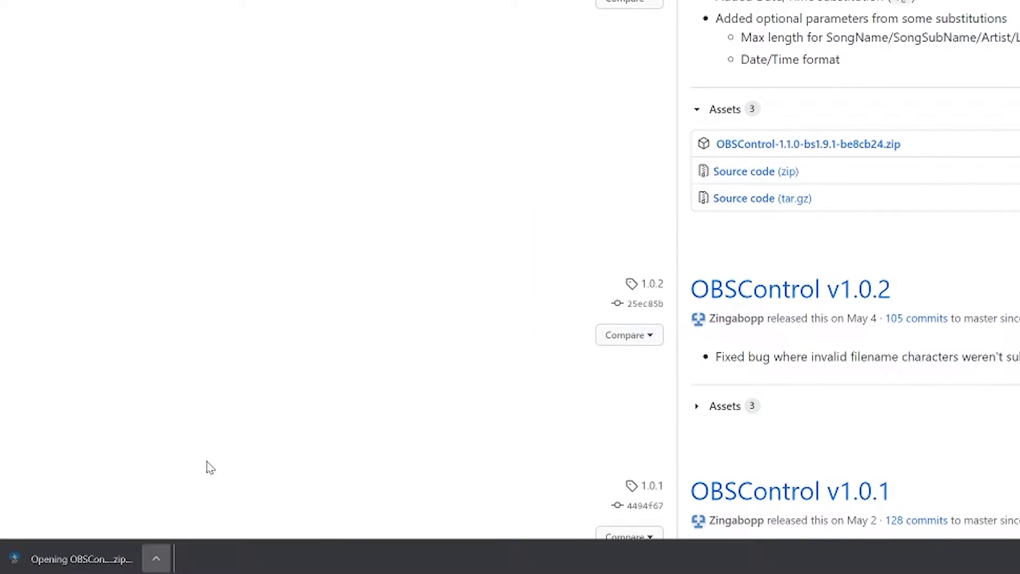
# Extract the OBSControl zip to the Desktop and open its Plugins folder
pyautogui.click(262, 73)
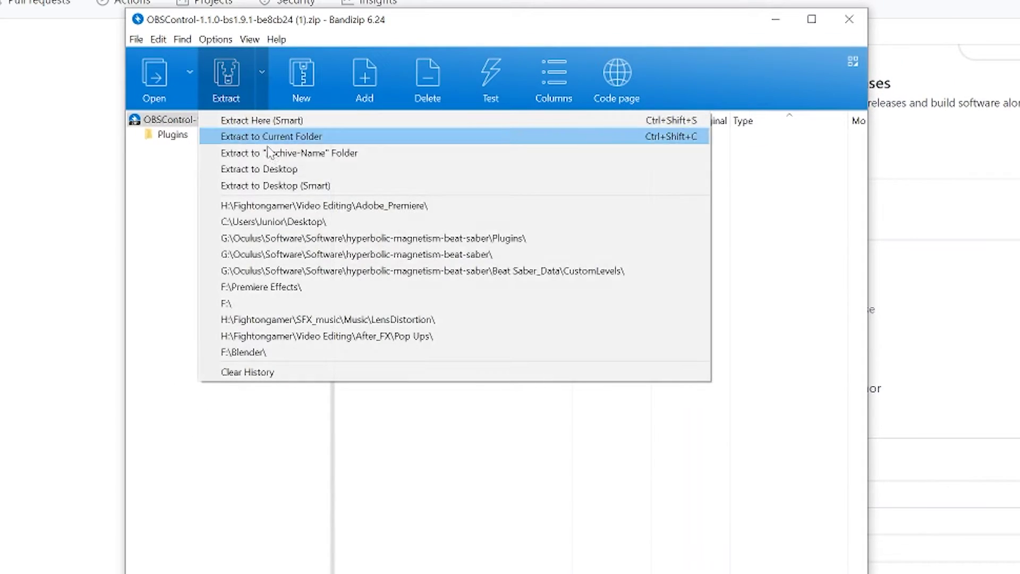
pyautogui.click(300, 170)
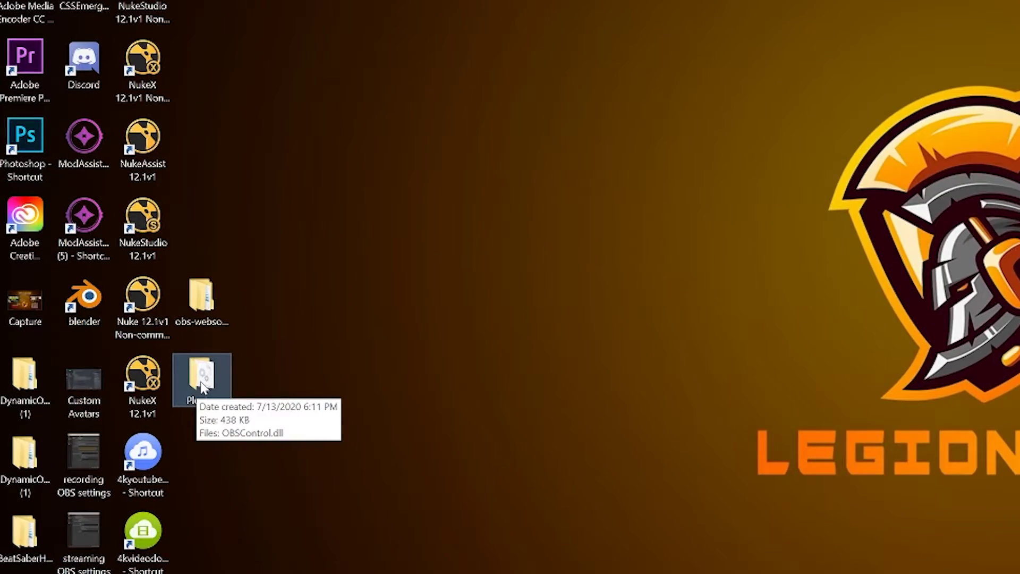
pyautogui.doubleClick(202, 387)
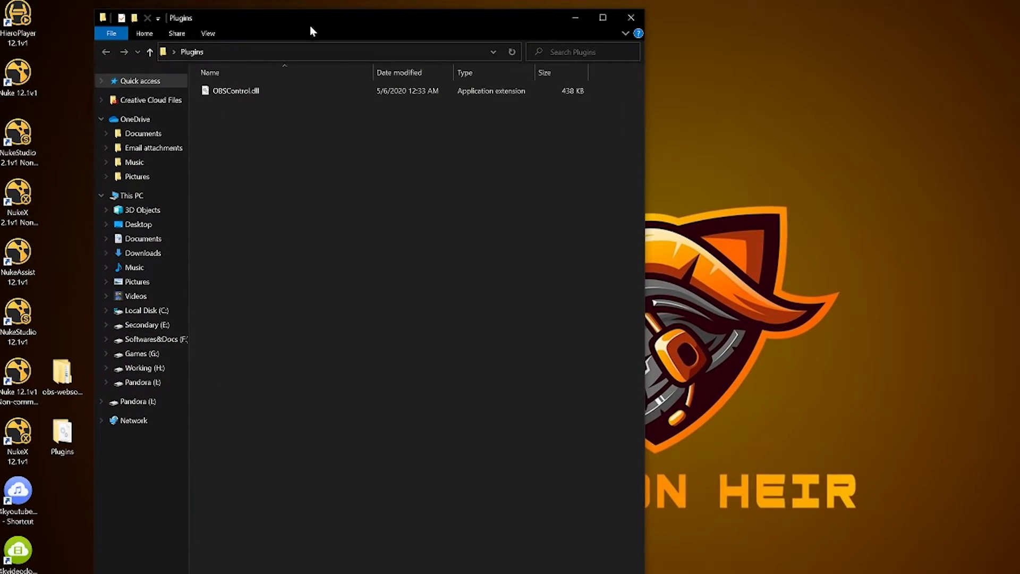
pyautogui.moveTo(276, 5); pyautogui.dragTo(237, 0)
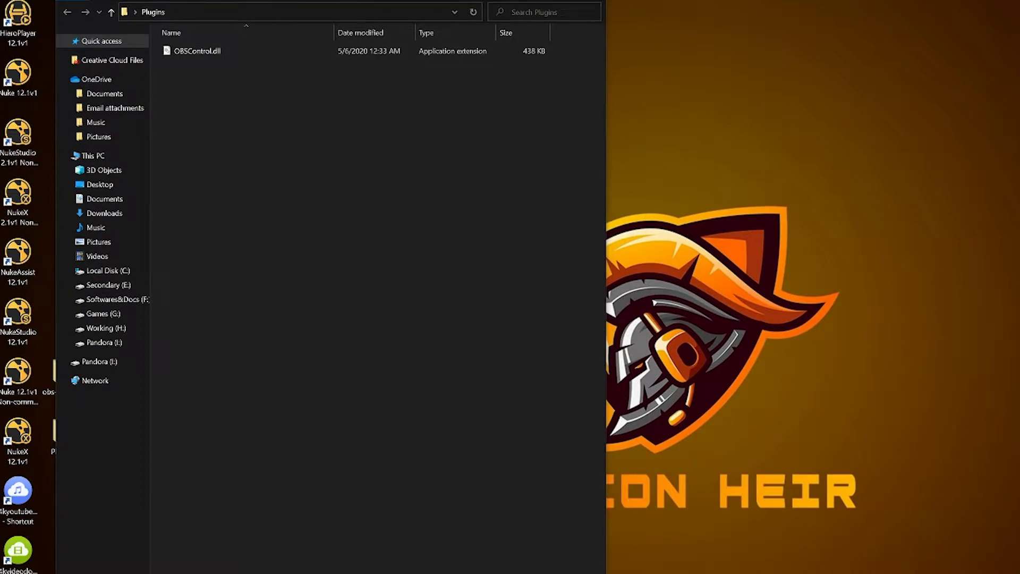
# Open Beat Saber's Plugins folder via ModAssistant and copy OBSControl.dll into it
pyautogui.hotkey('alt', 'Tab')
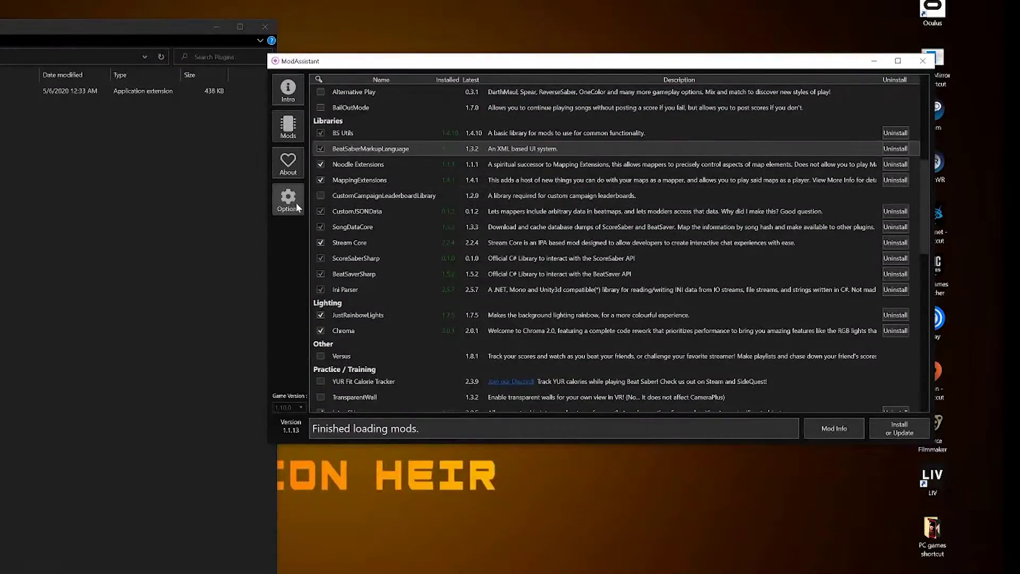
pyautogui.click(295, 204)
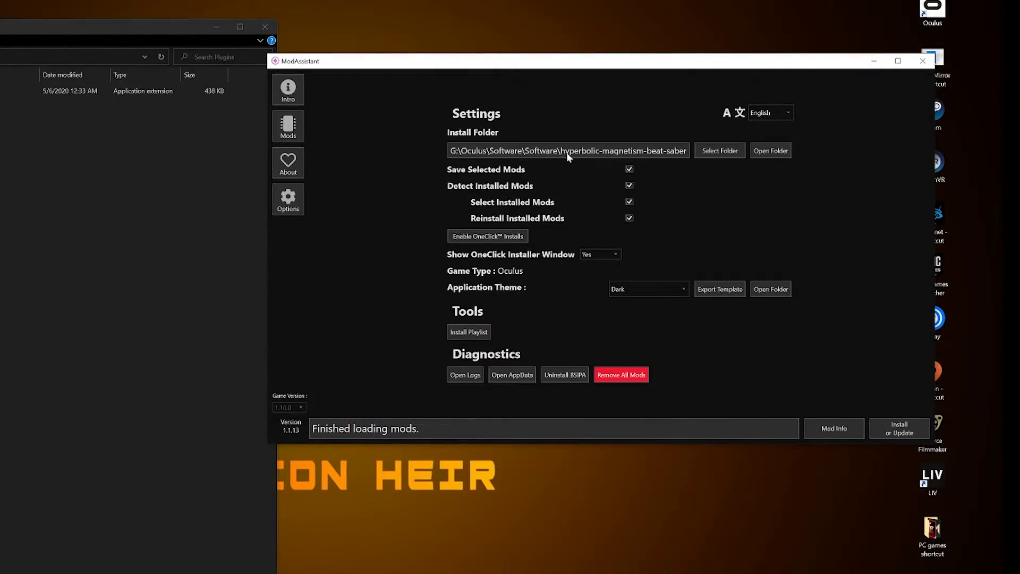
pyautogui.click(777, 153)
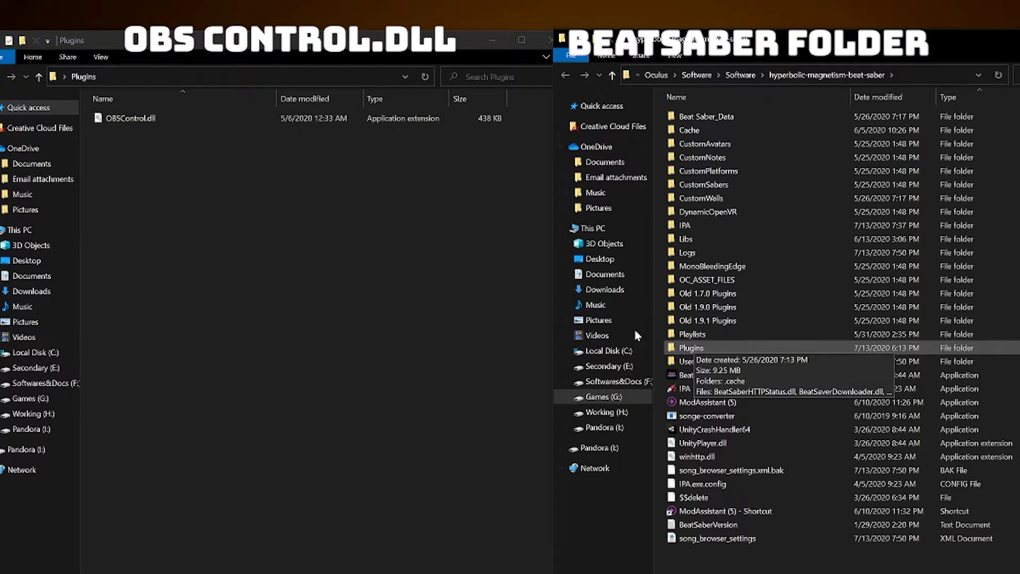
pyautogui.doubleClick(712, 349)
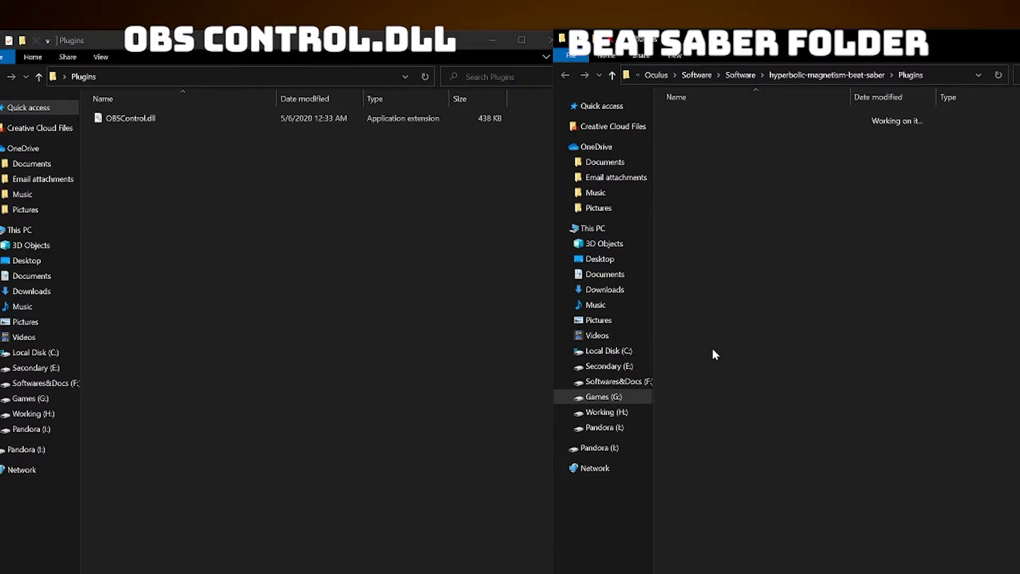
pyautogui.click(137, 137)
pyautogui.moveTo(147, 125); pyautogui.dragTo(792, 419)
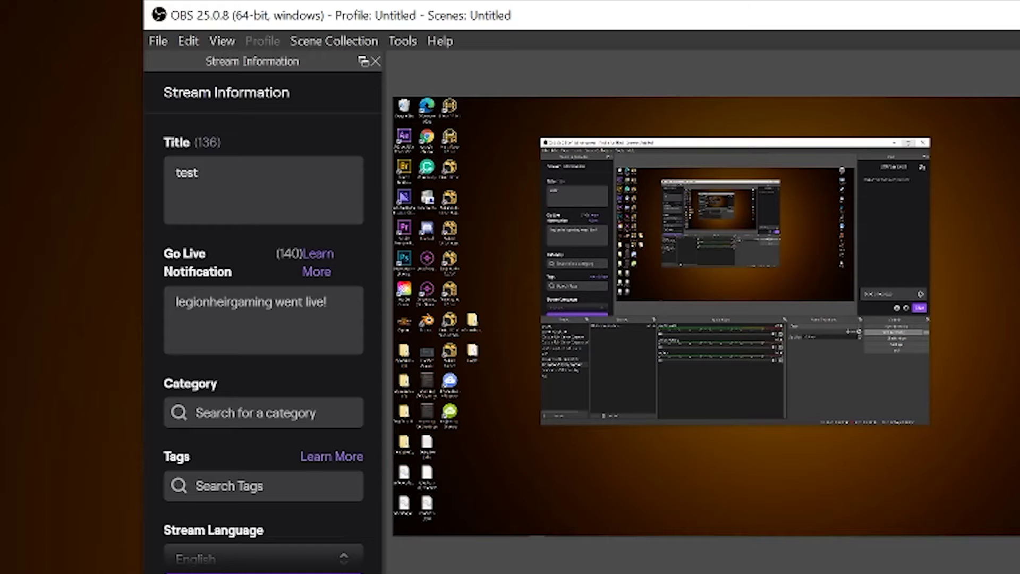
pyautogui.click(407, 41)
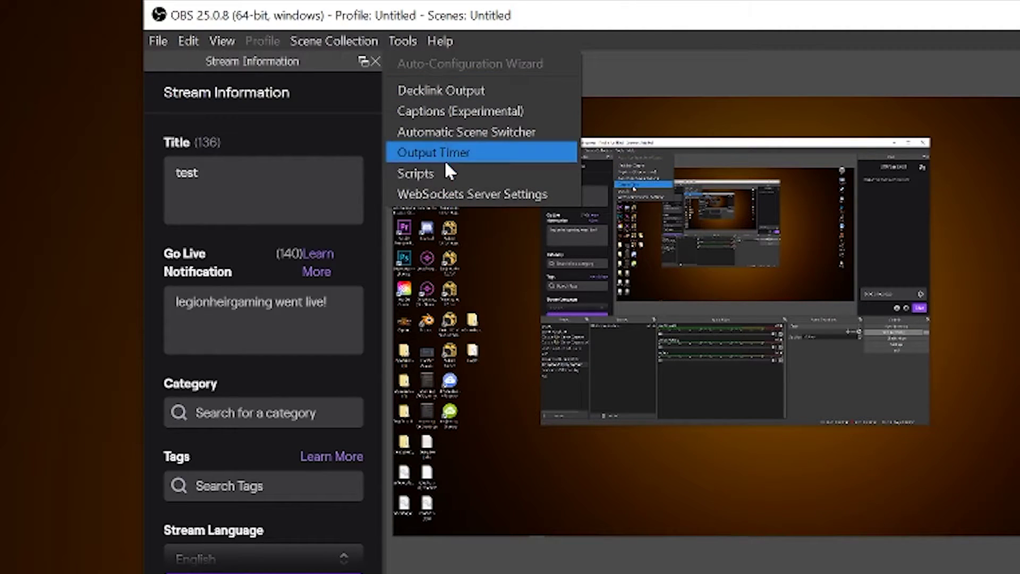
pyautogui.click(483, 194)
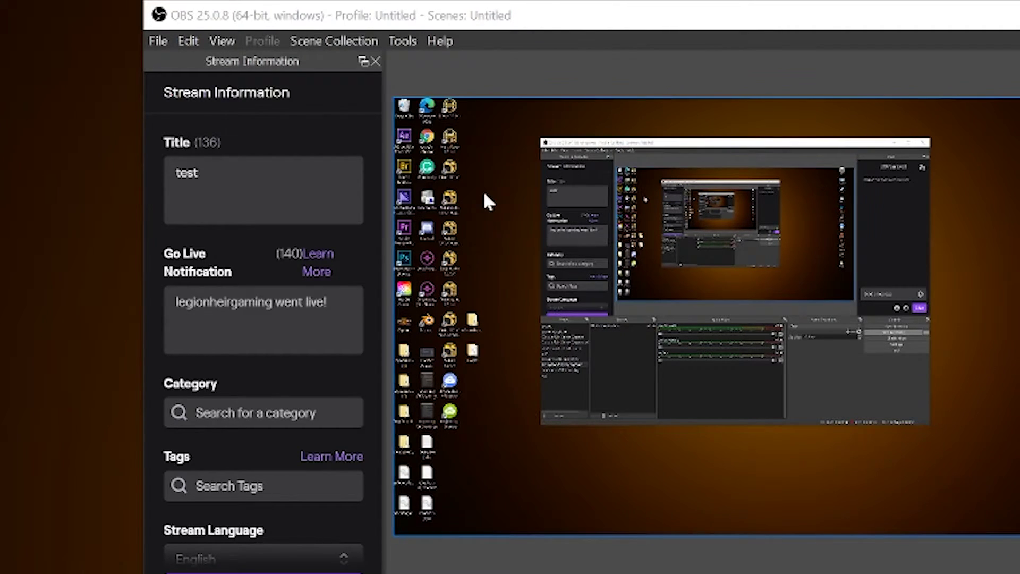
pyautogui.moveTo(757, 234); pyautogui.dragTo(270, 345)
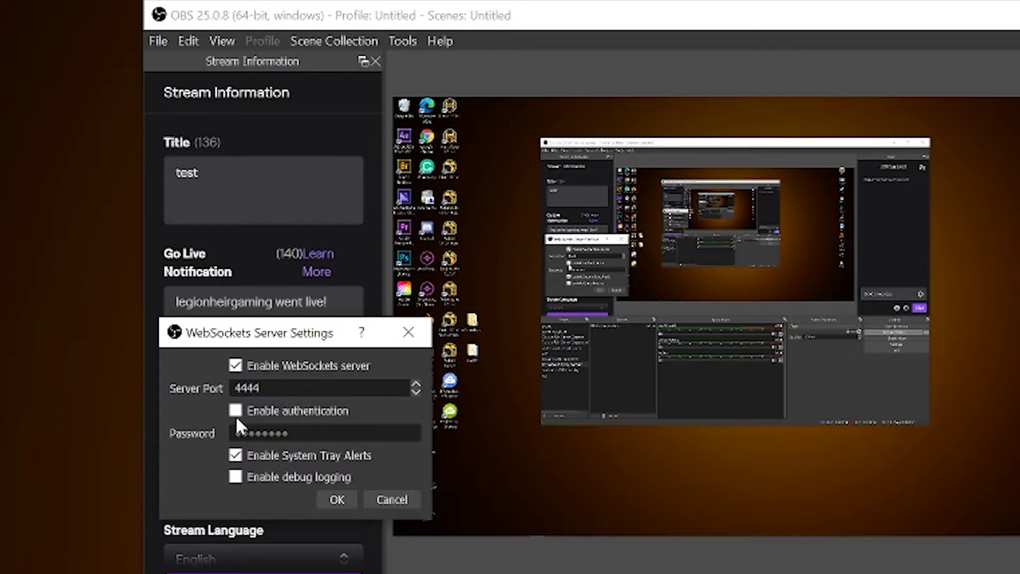
pyautogui.click(402, 497)
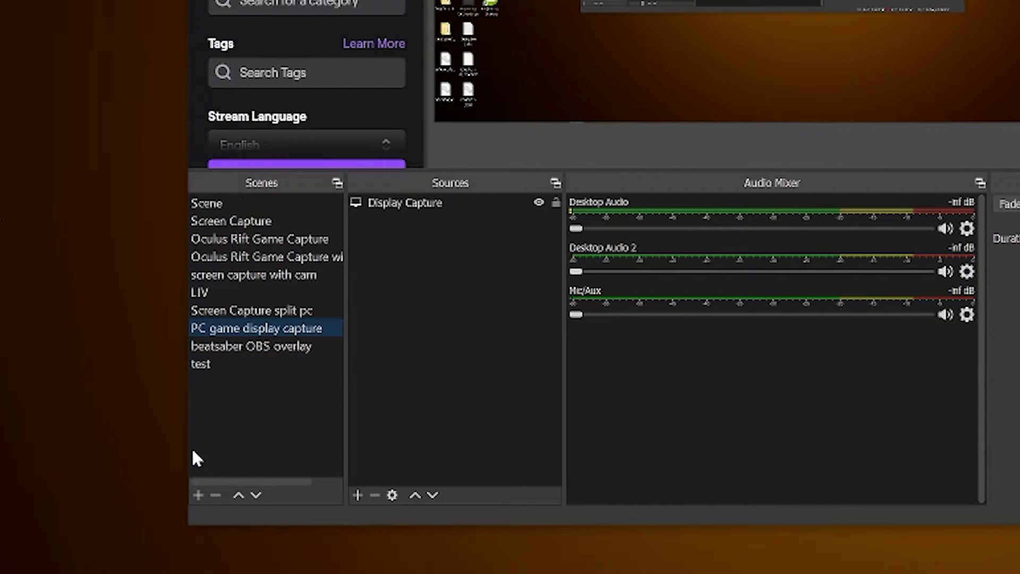
# Add a scene named test 2 with a Display Capture source capturing Display 2
pyautogui.click(199, 495)
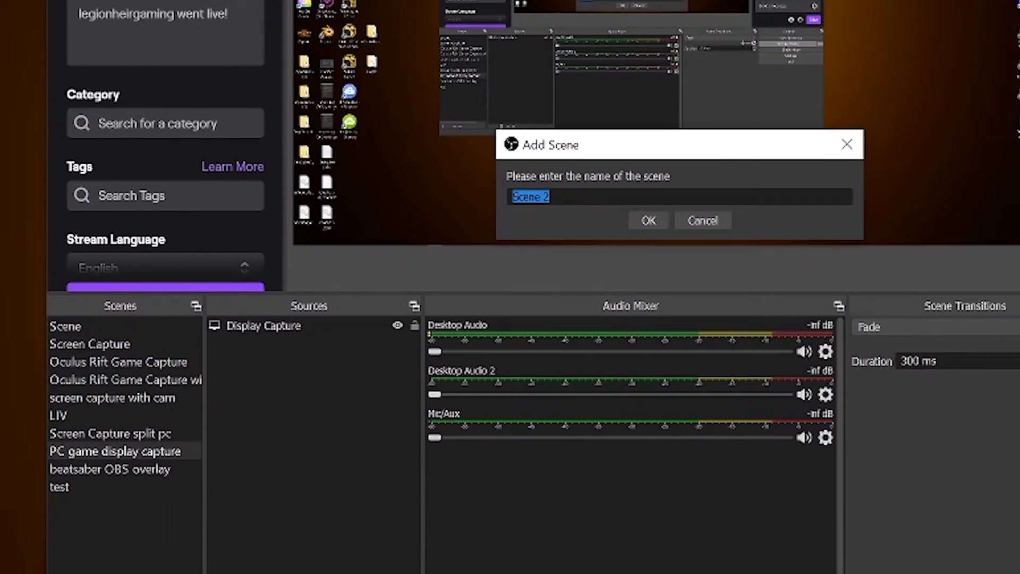
pyautogui.write('test')
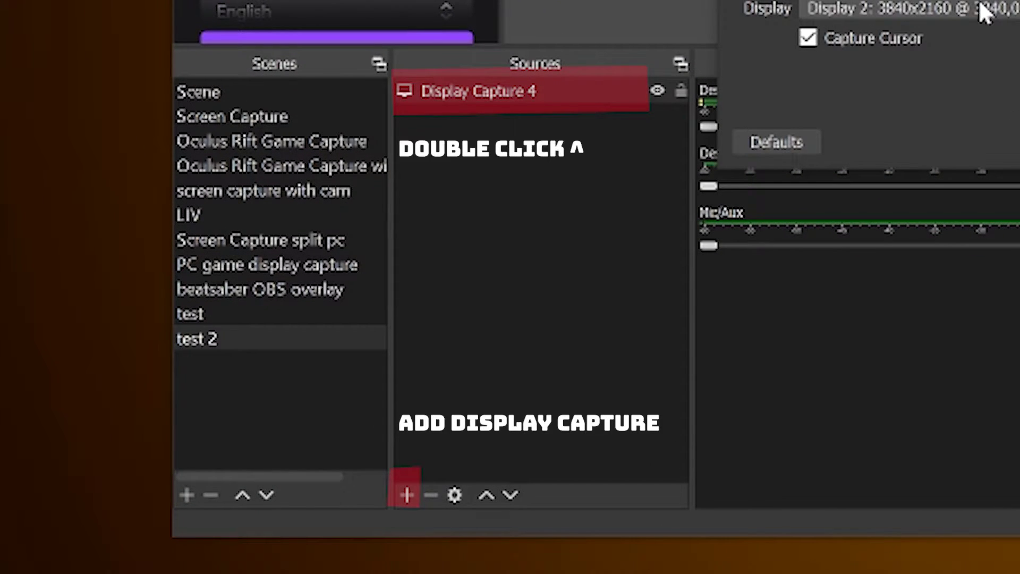
pyautogui.click(986, 12)
pyautogui.click(951, 8)
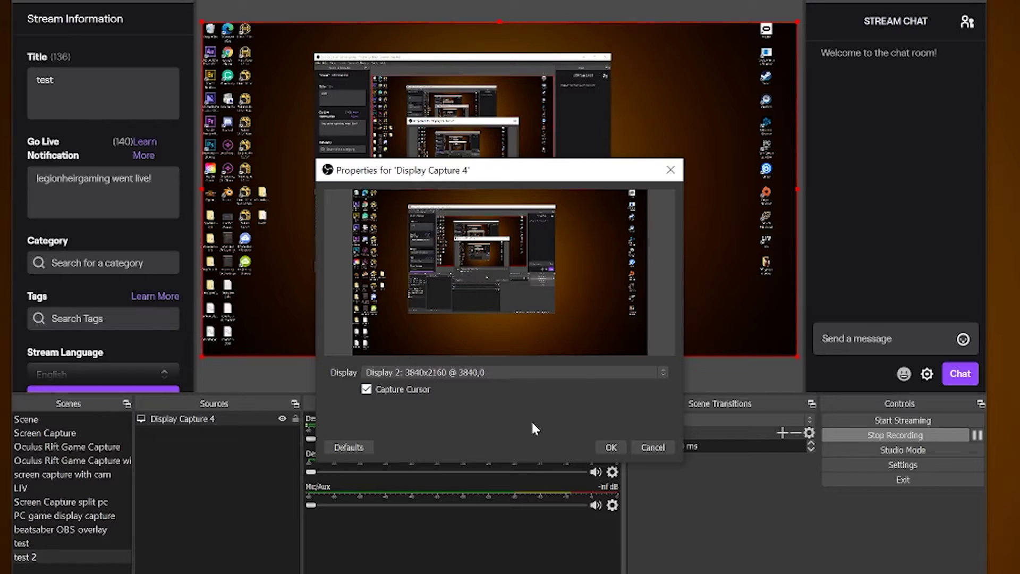
pyautogui.click(610, 448)
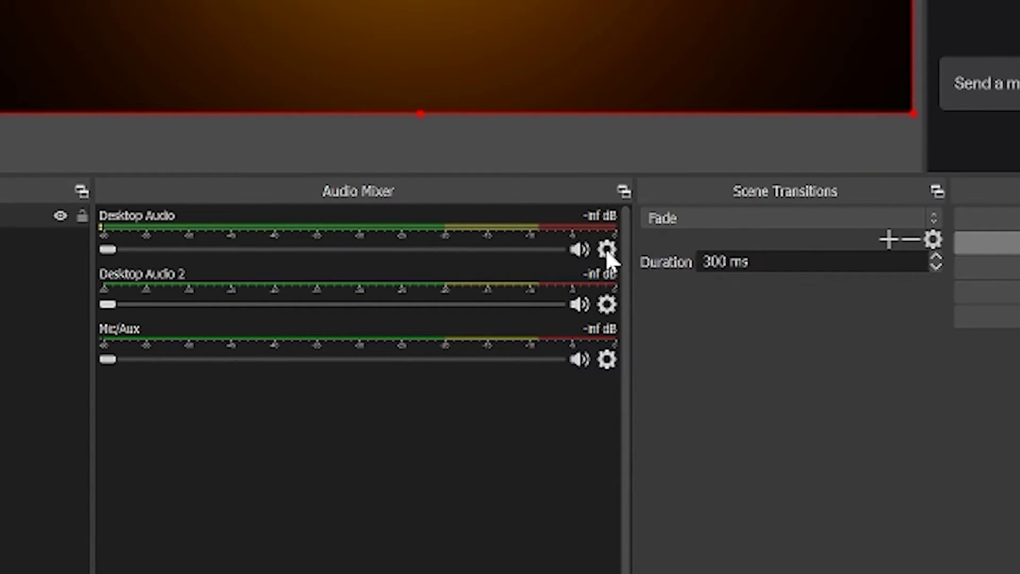
# Check Desktop Audio properties, keep Speakers (Realtek(R) Audio), and close without changes
pyautogui.click(606, 249)
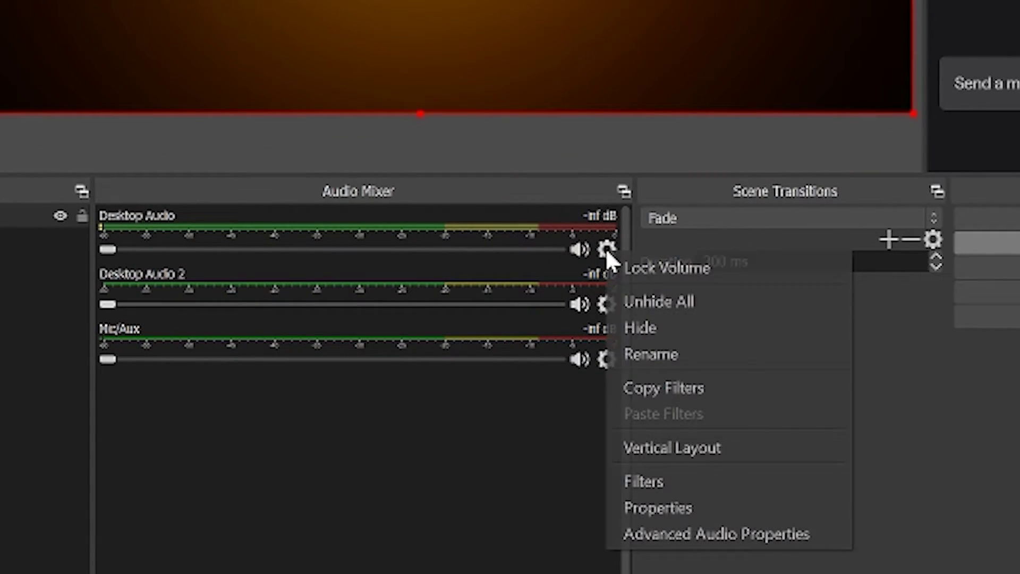
pyautogui.click(666, 505)
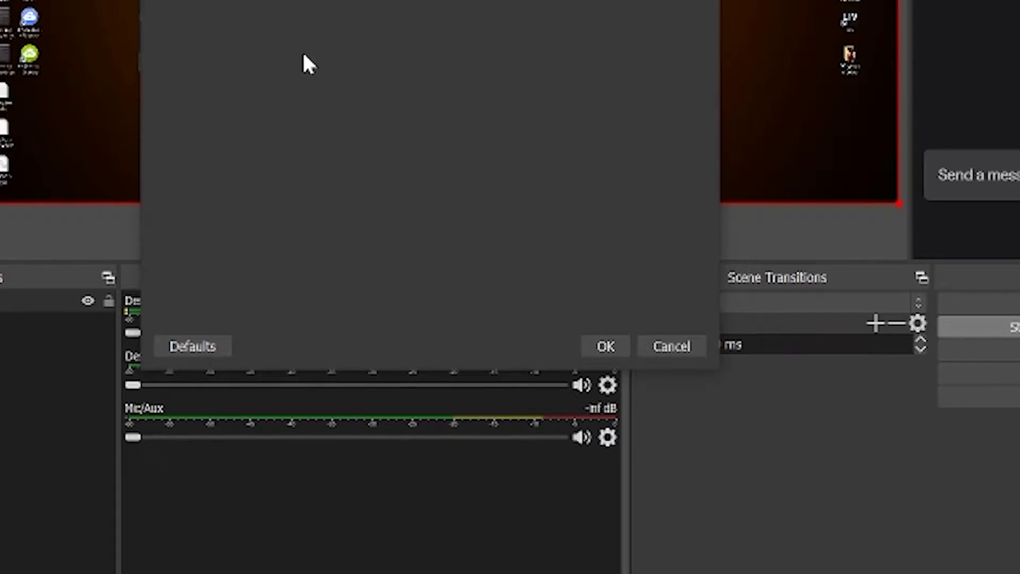
pyautogui.click(334, 140)
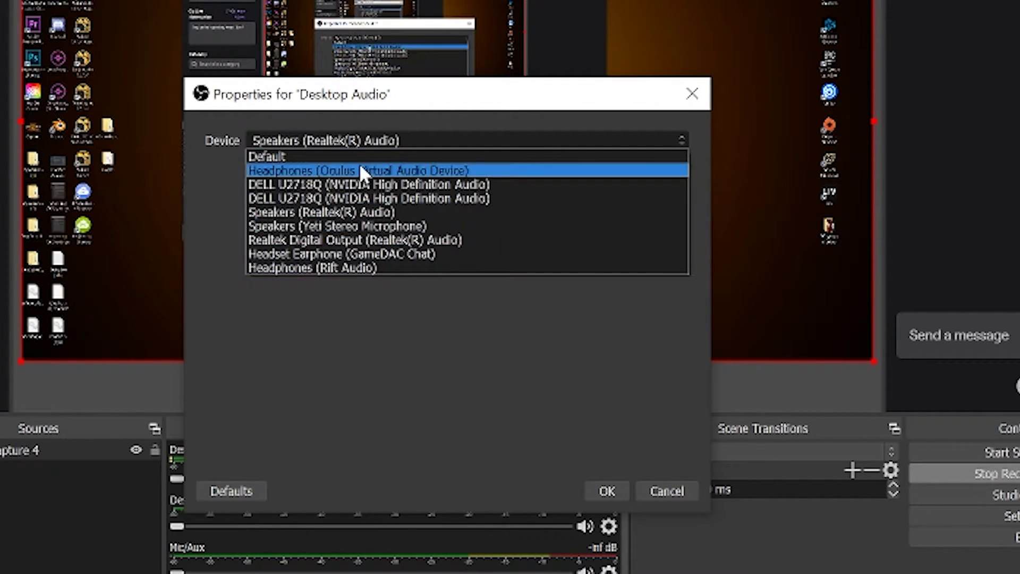
pyautogui.click(651, 461)
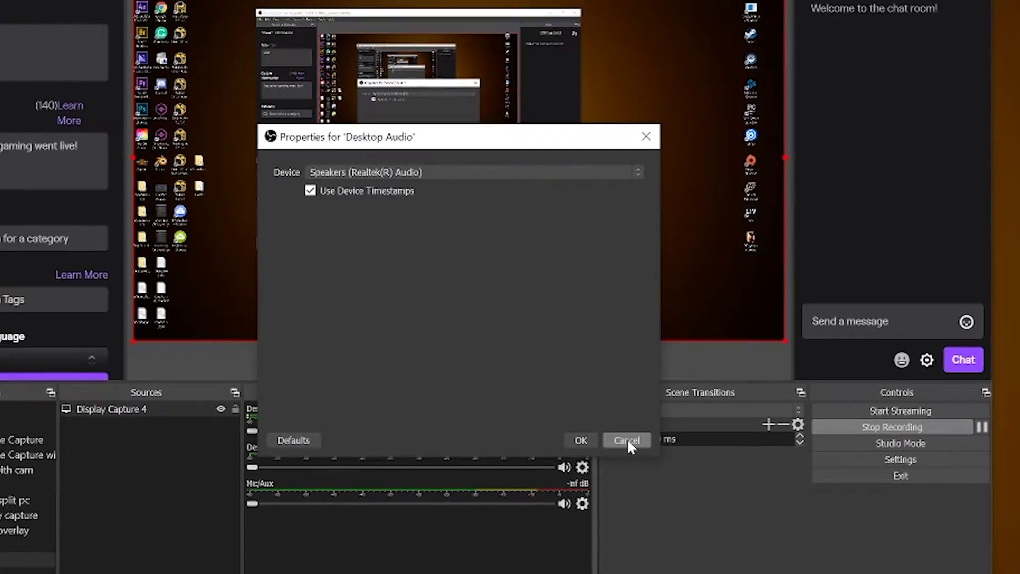
pyautogui.click(668, 491)
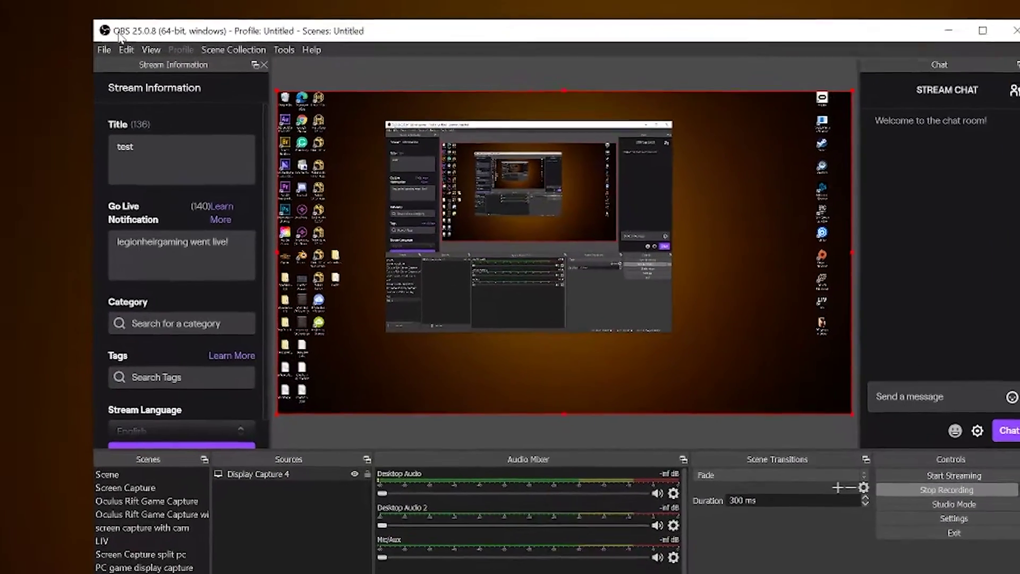
# Open OBS Settings from the File menu and shift the dialog slightly left
pyautogui.click(126, 50)
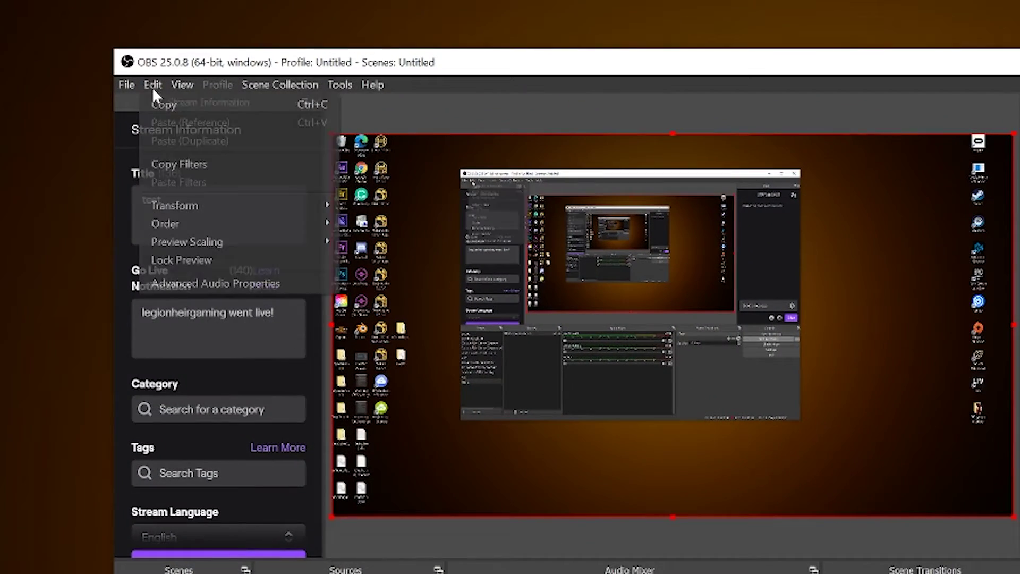
pyautogui.click(126, 50)
pyautogui.click(105, 49)
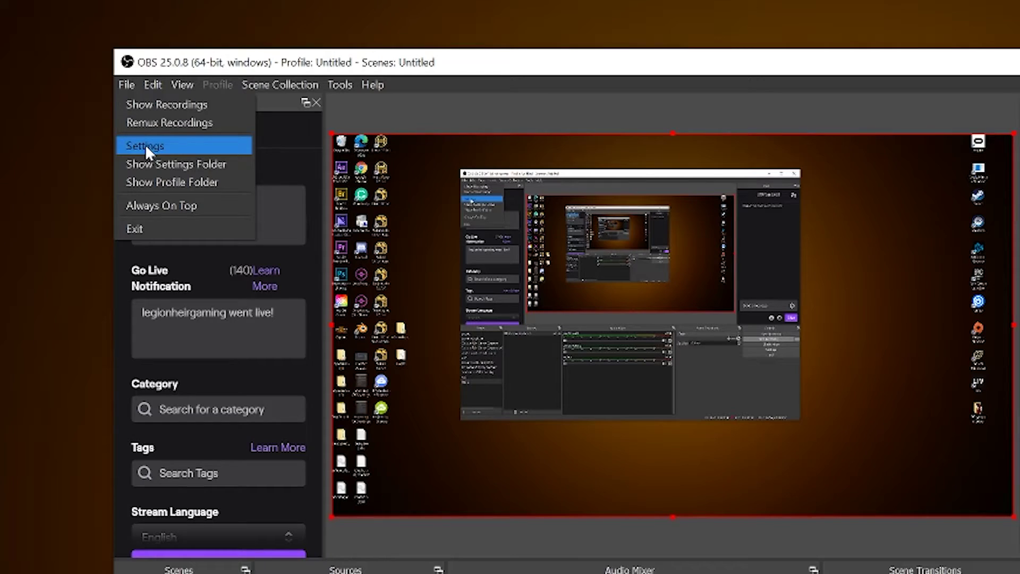
pyautogui.click(146, 148)
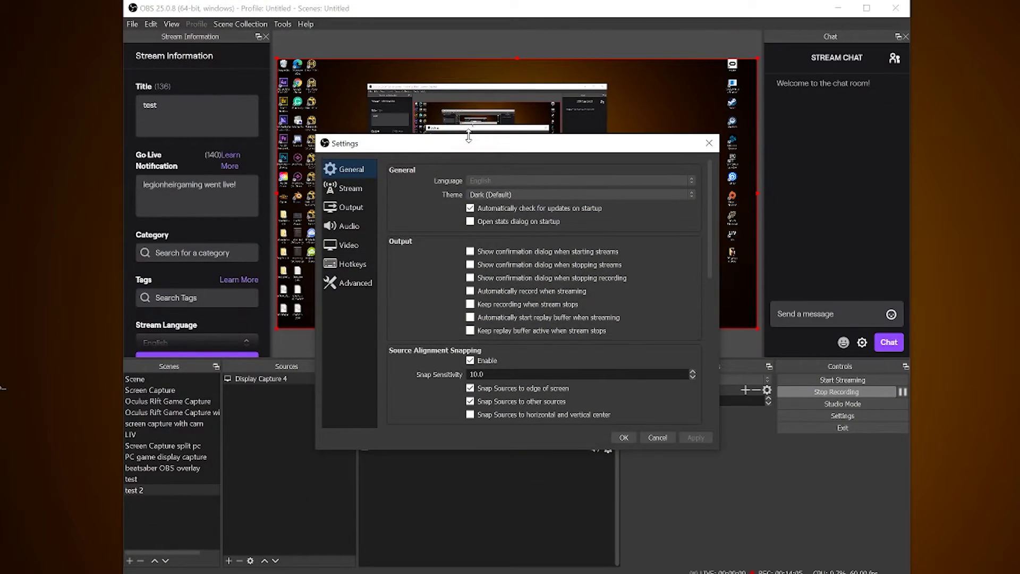
pyautogui.moveTo(476, 143); pyautogui.dragTo(402, 143)
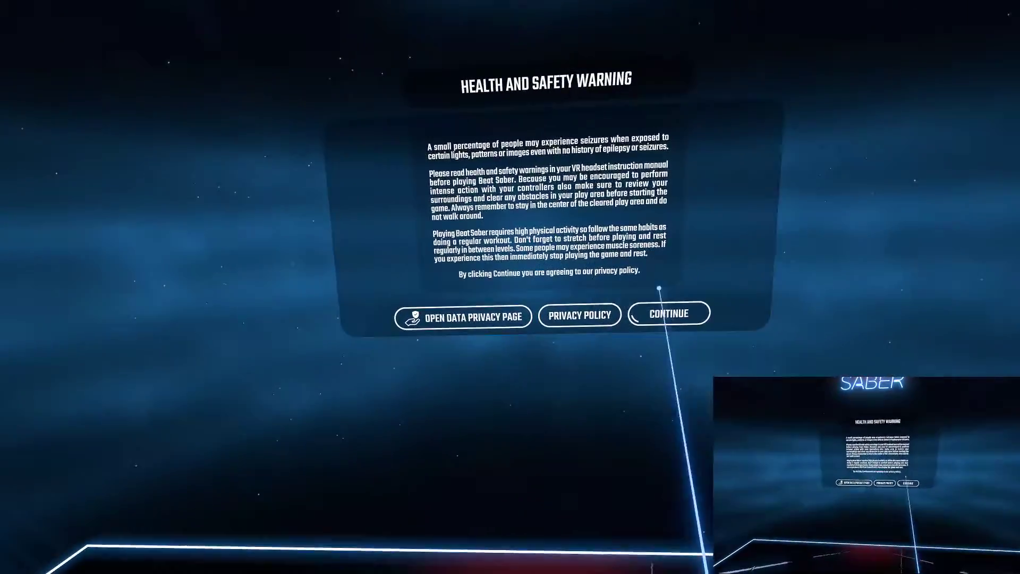
# Past the safety warning, set OBSControl to 2s Level Start Delay and 5s Recording Stop Delay, then save
pyautogui.click(561, 318)
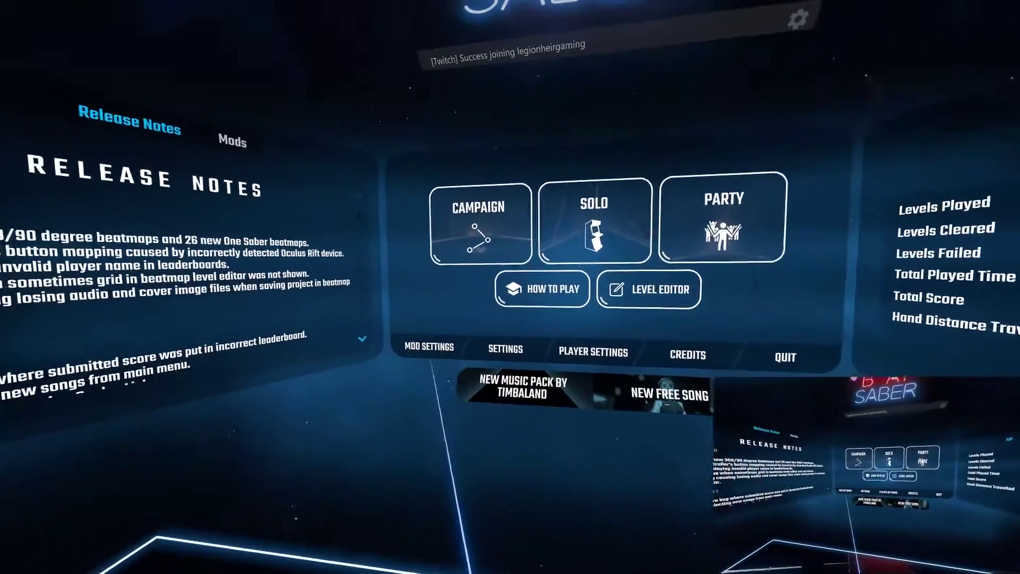
pyautogui.click(423, 349)
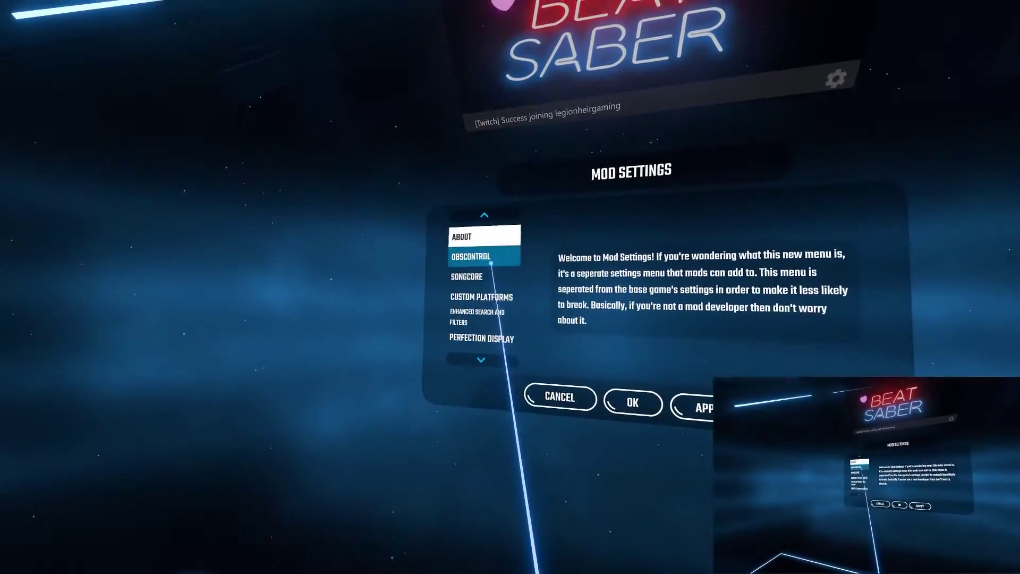
pyautogui.click(468, 248)
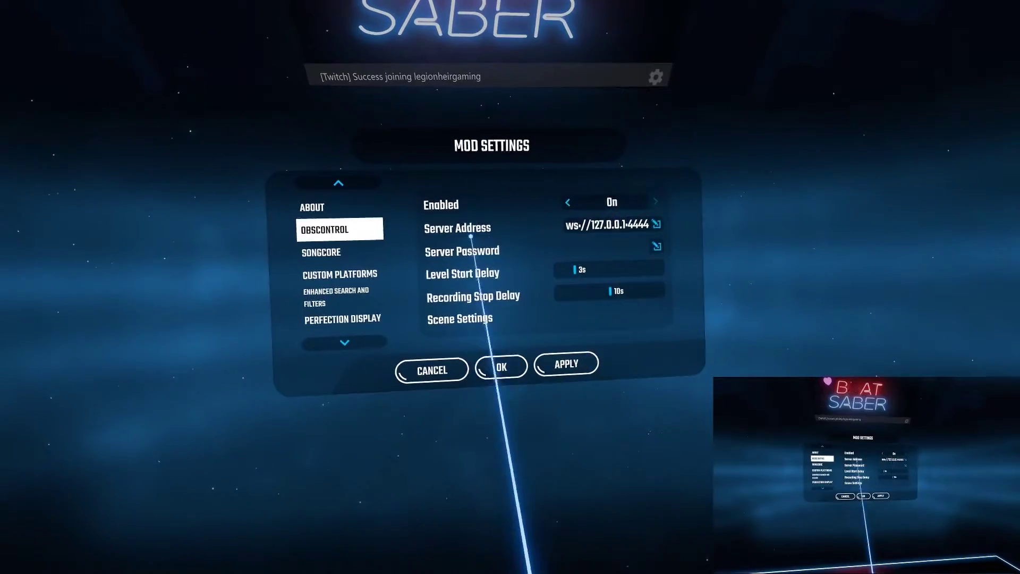
pyautogui.click(590, 281)
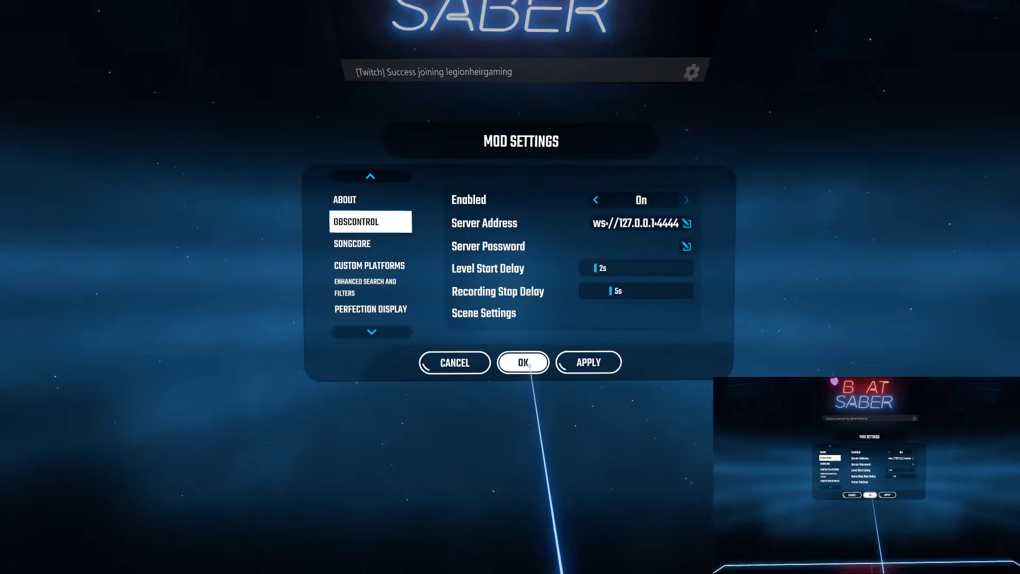
pyautogui.click(530, 364)
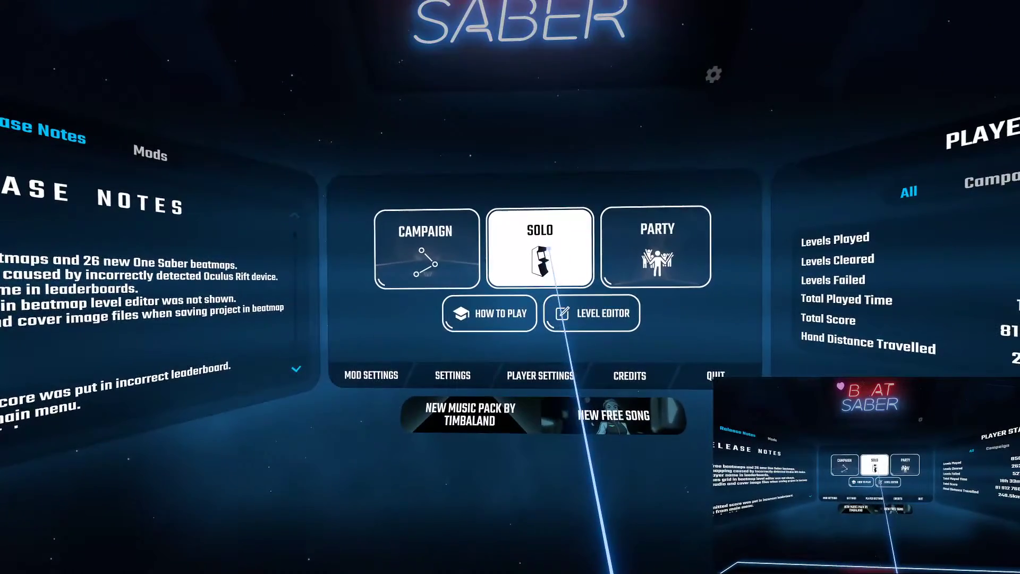
# Enter Solo song selection and switch the CameraPlus desktop view to Third Person
pyautogui.click(547, 248)
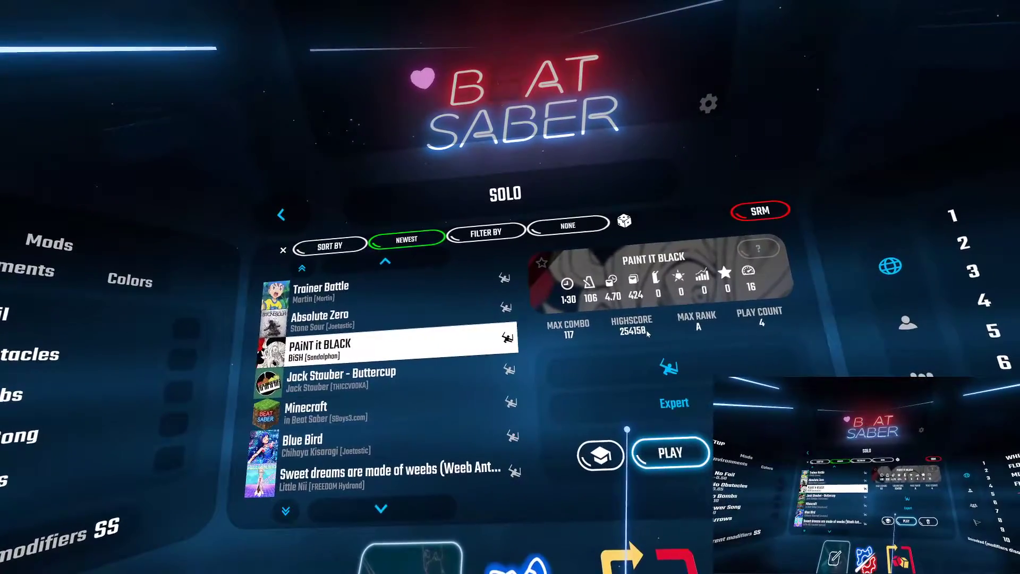
pyautogui.rightClick(589, 332)
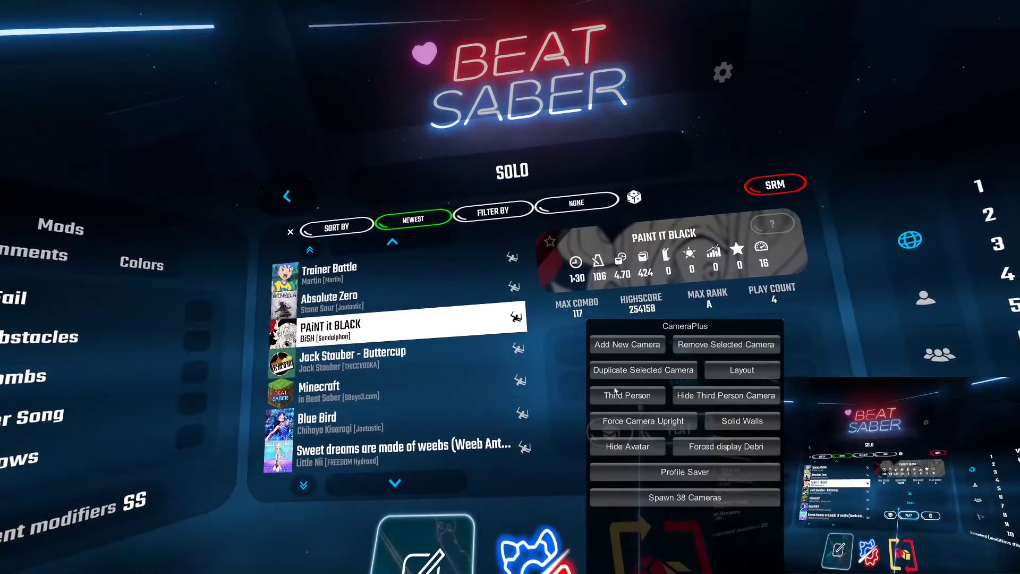
pyautogui.click(619, 395)
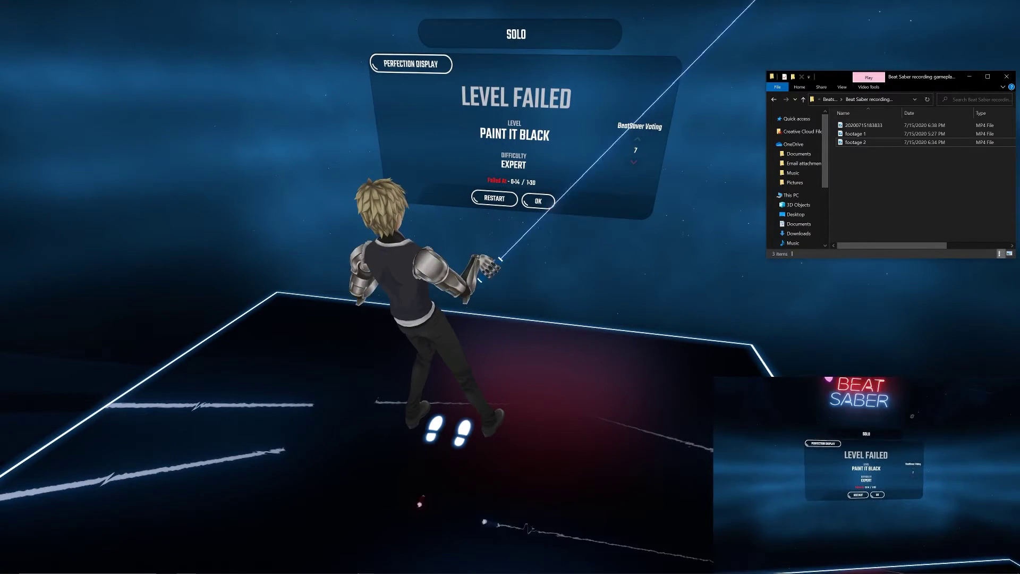
# Dismiss the Level Failed panel with OK to get back to the song list
pyautogui.click(538, 201)
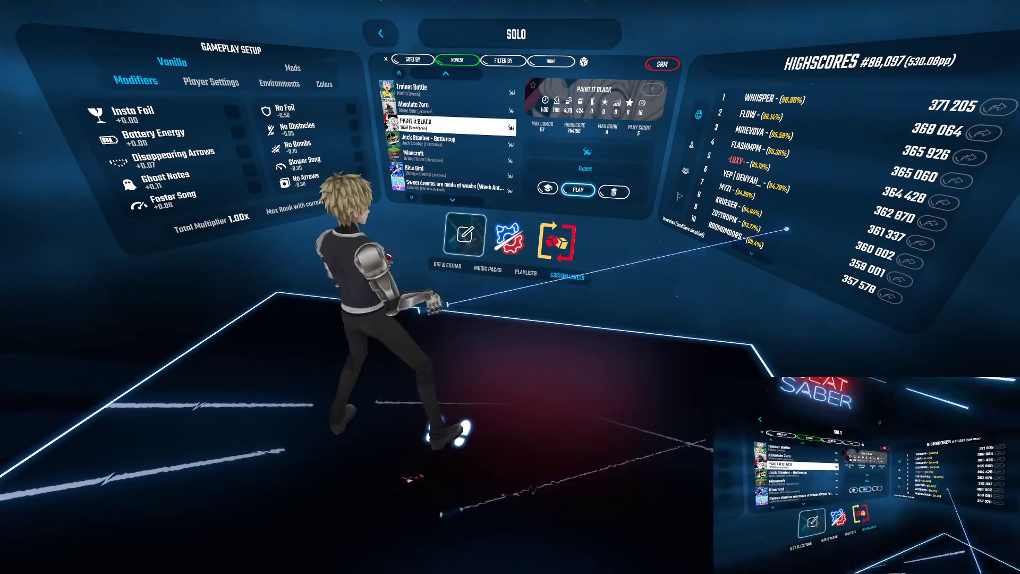